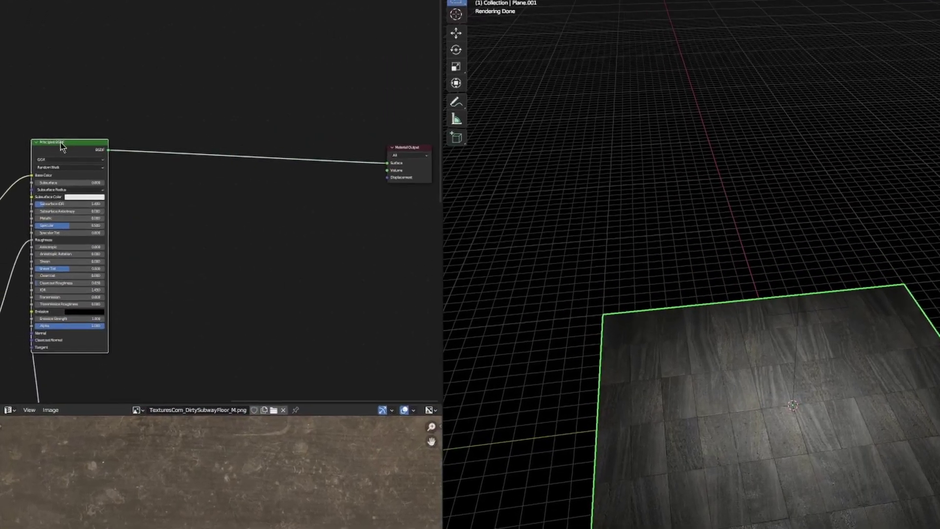
Duplicate the Principled BSDF and blend the copy with the original through a Mix Shader feeding the Material Output.
key("shift+d")
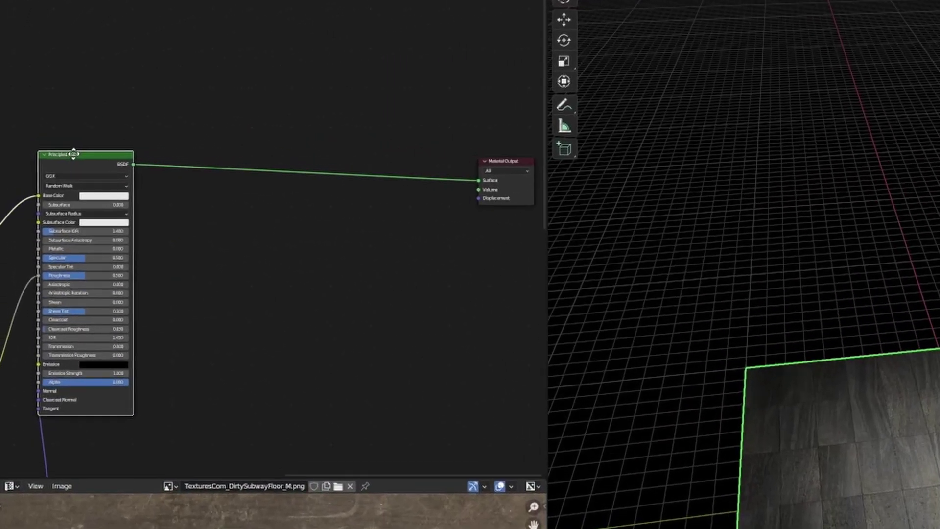
key("shift+d")
left_click(330, 233)
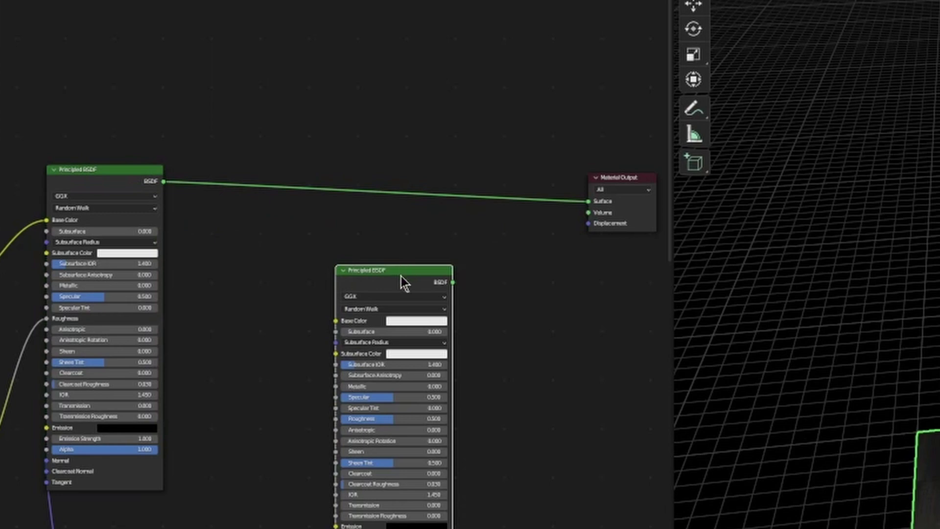
right_click_drag(399, 277, 119, 175, "alt")
left_click_drag(559, 219, 526, 200)
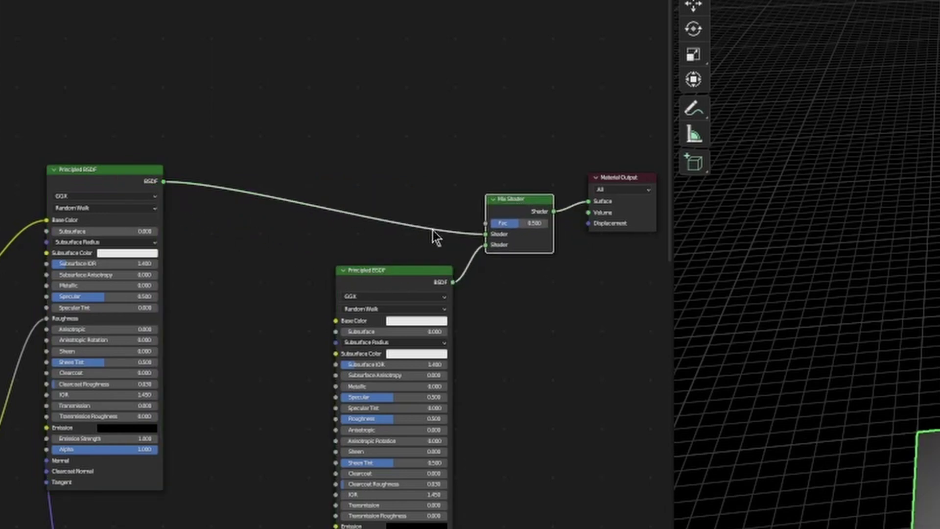
left_click_drag(386, 269, 353, 274)
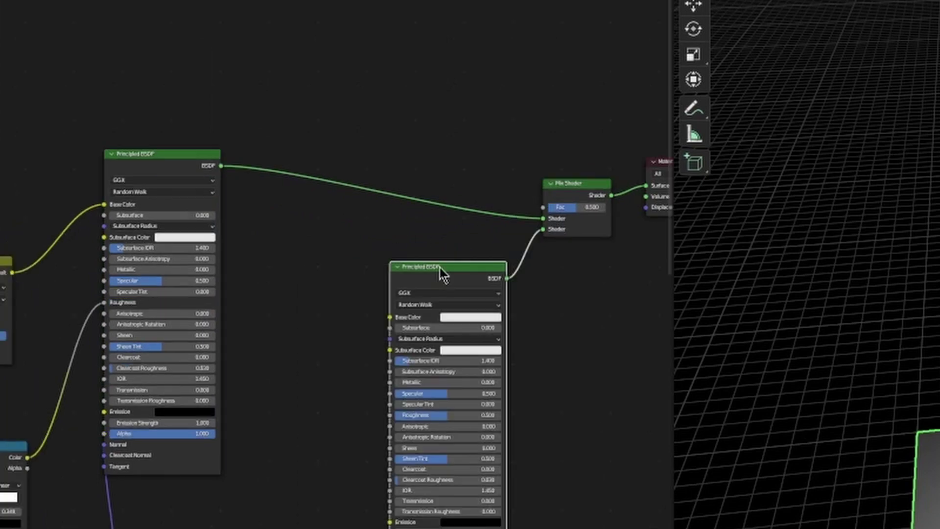
Add a mapped image texture to the duplicated Principled BSDF's Base Color and load TexturesCom_DirtySubwayFloor_M.png into it.
key("ctrl+t")
left_click(335, 323)
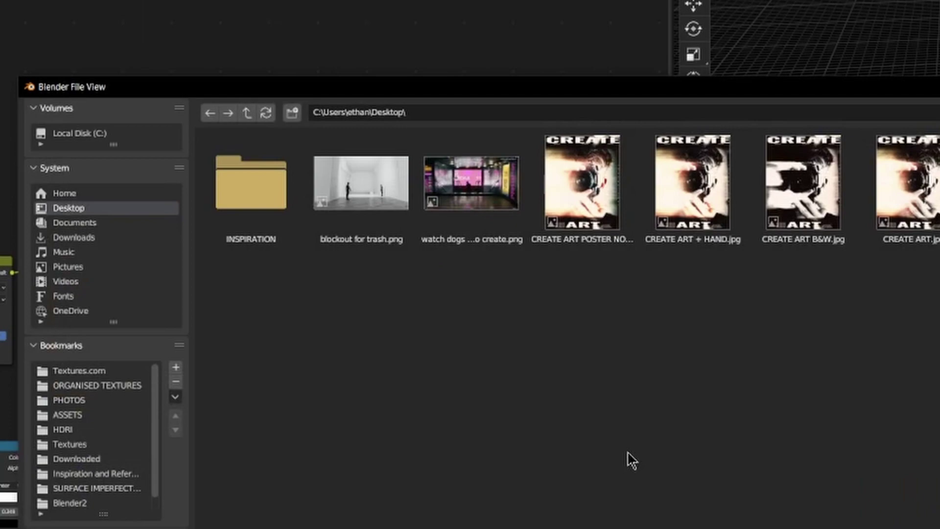
left_click(91, 370)
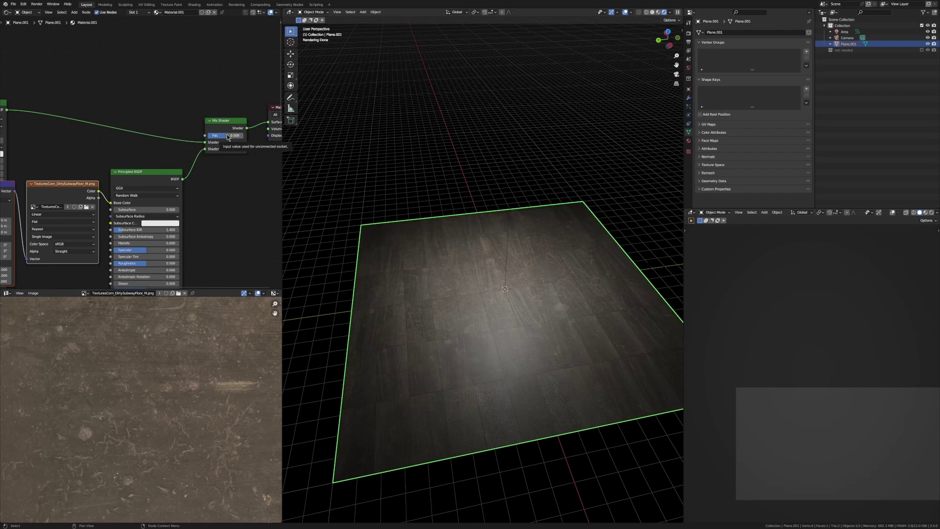
Add an empty Image Texture node above the shaders, with Texture Coordinate and Mapping nodes connected and spaced out before it.
middle_click_drag(227, 134, 244, 136)
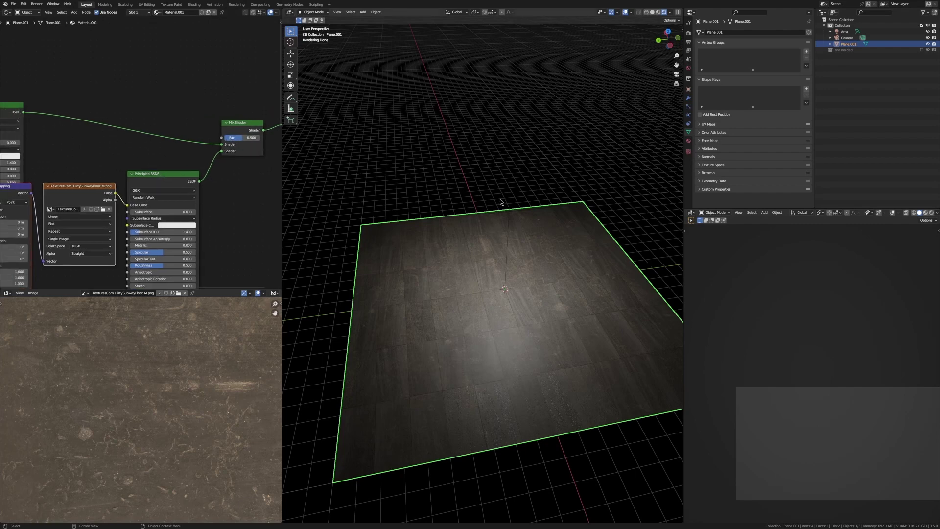
middle_click_drag(133, 101, 158, 192)
middle_click_drag(113, 118, 133, 134)
key("shift+a")
left_click(153, 143)
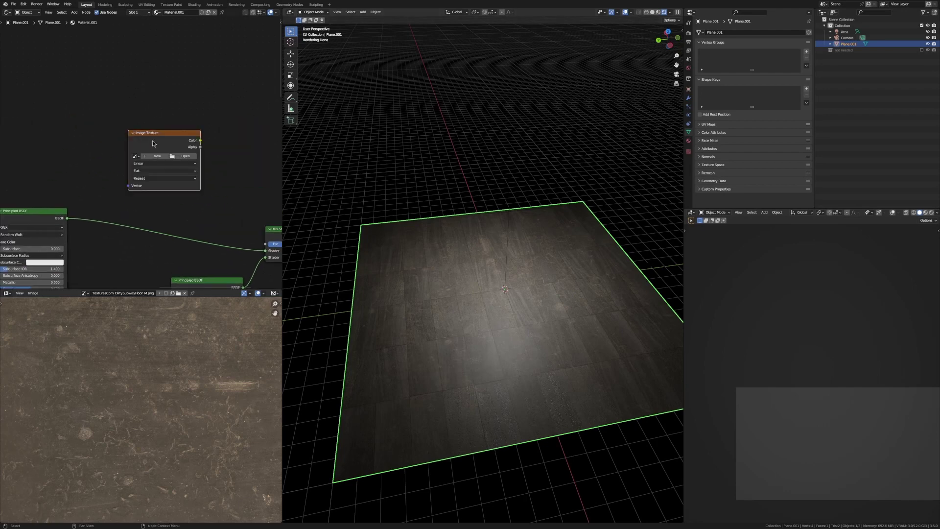
left_click_drag(153, 143, 140, 136)
key("ctrl+t")
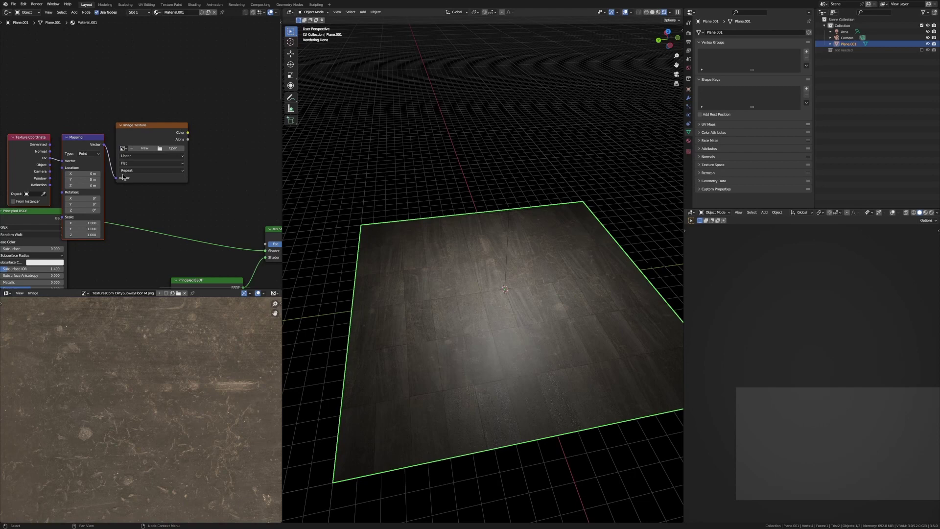
key("g")
left_click(83, 149)
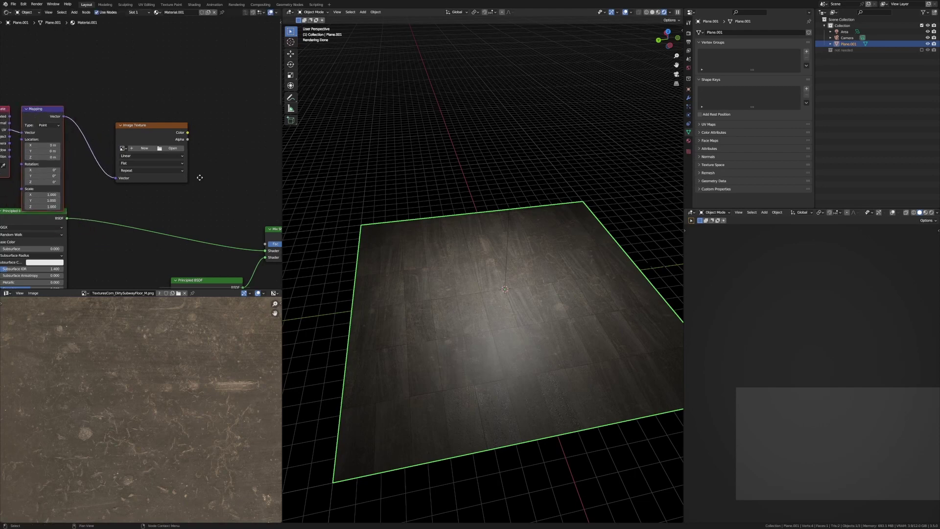
Add a ColorRamp after the empty Image Texture and route the texture's Color through it into the Mix Shader's Fac.
middle_click_drag(200, 177, 165, 164)
left_click(90, 108)
left_click_drag(105, 125, 80, 112)
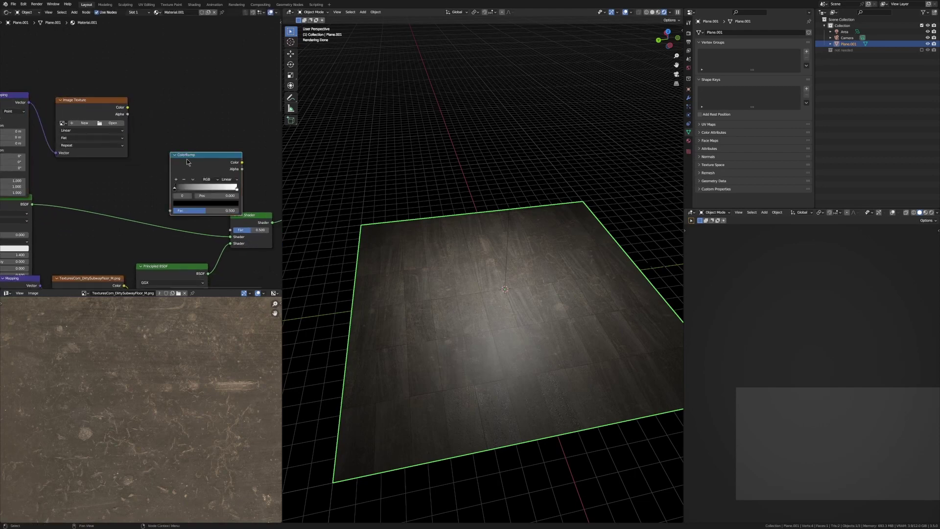
left_click_drag(187, 162, 169, 147)
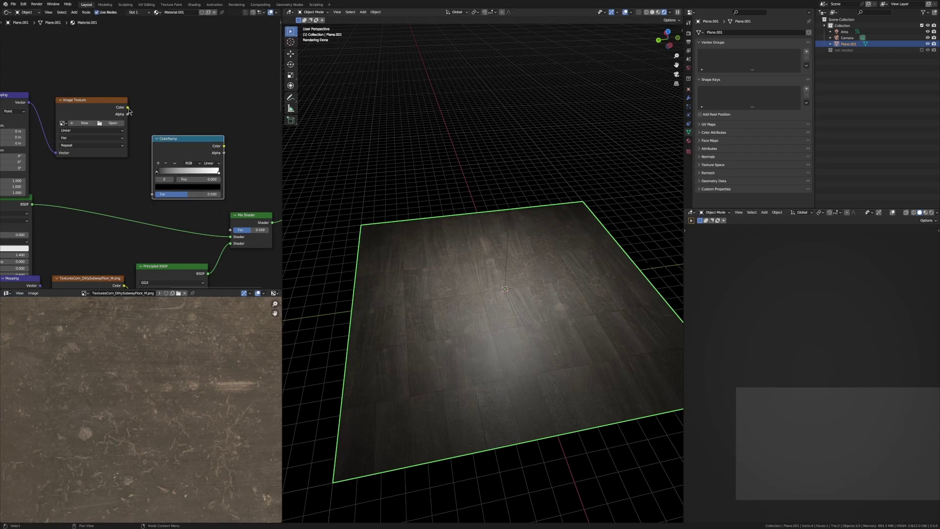
left_click_drag(128, 107, 152, 194)
left_click_drag(224, 146, 230, 229)
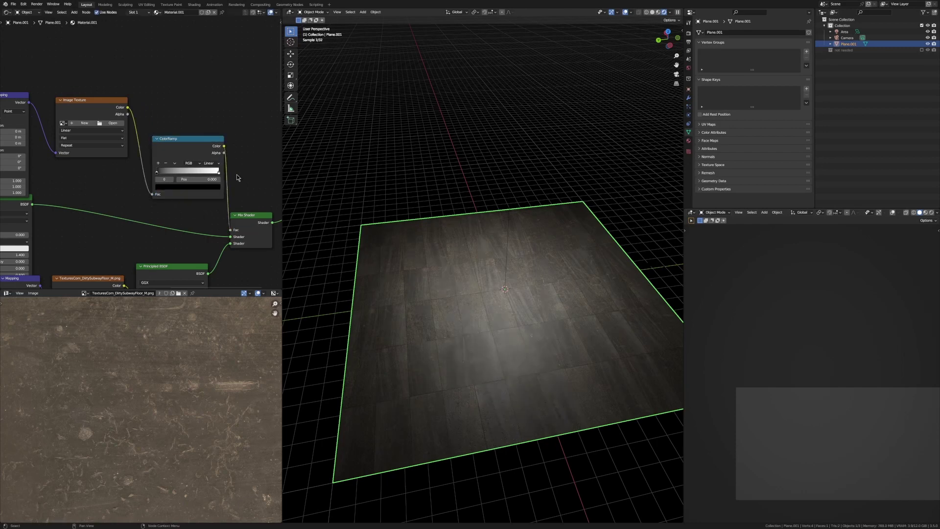
Load the SmudgesLarge001 OVERLAY VAR2 image from the floor smudges folder into the empty Image Texture node.
scroll(150, 125, "up", 6)
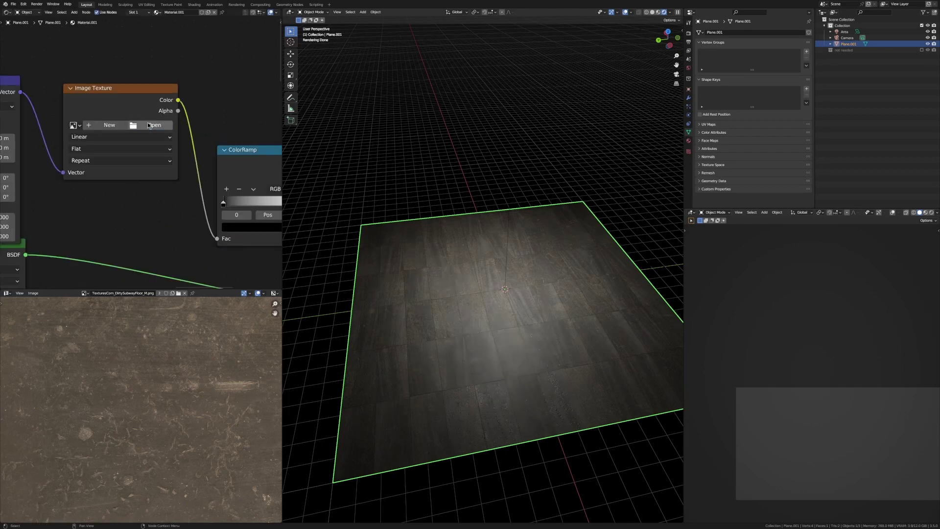
left_click(149, 125)
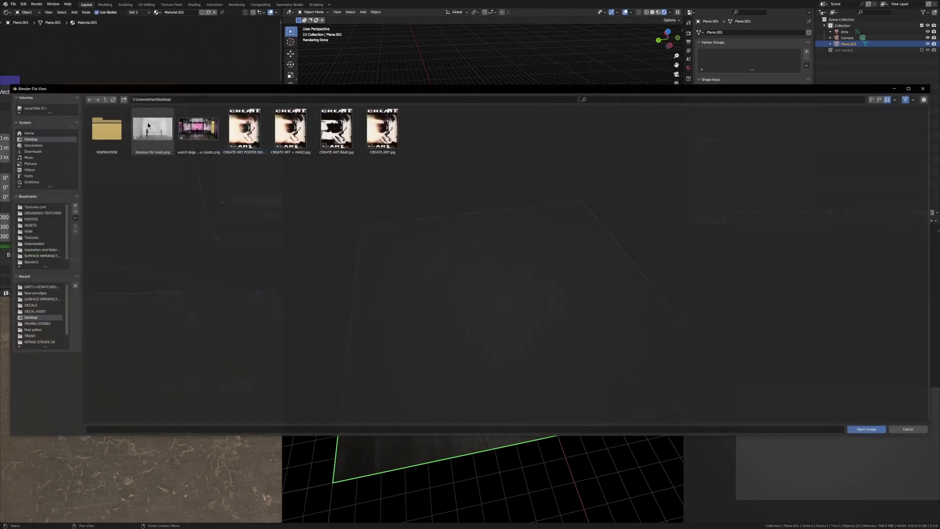
left_click(43, 256)
double_click(103, 142)
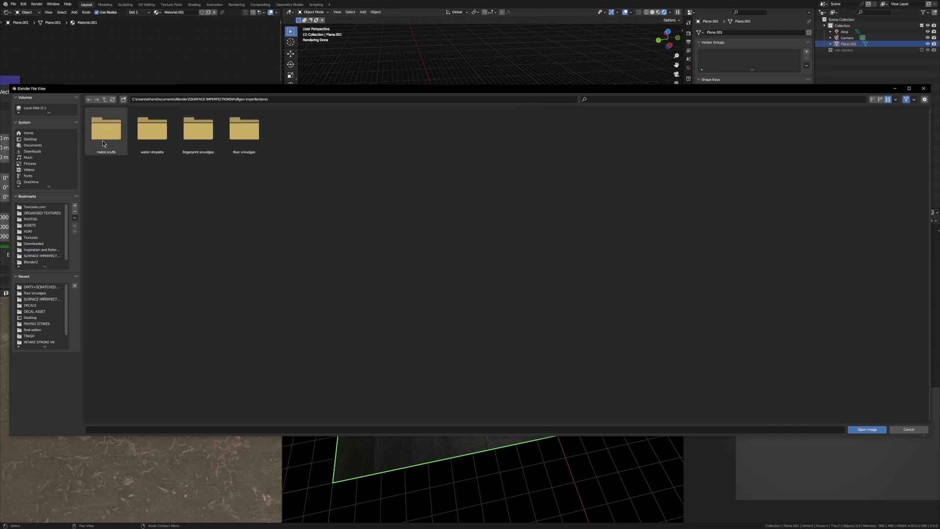
double_click(235, 142)
left_click(190, 130)
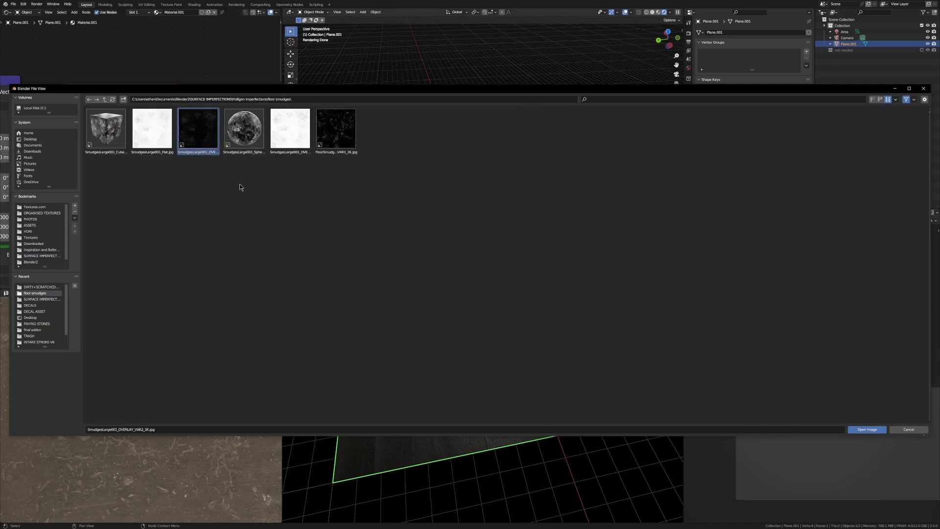
key("Return")
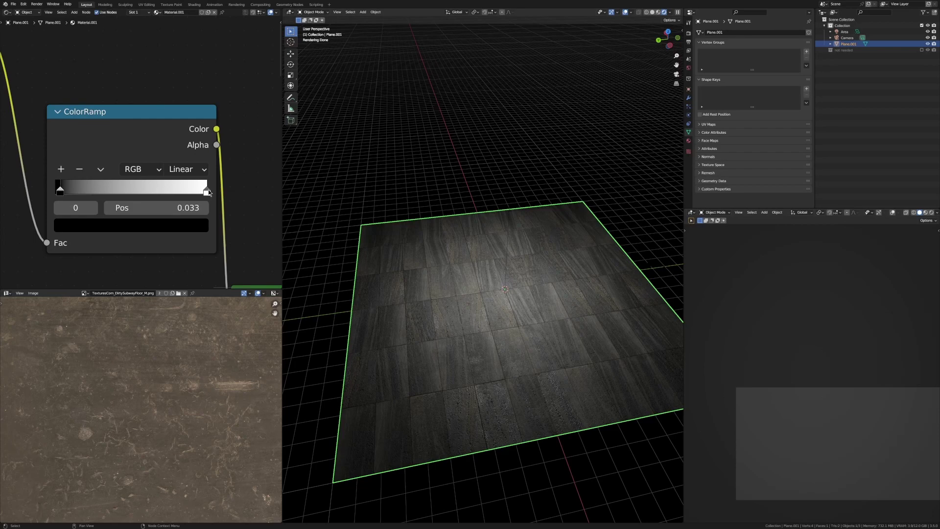
Raise the smudge mask's contrast by moving the ColorRamp's white stop toward black, and adjust the smudge texture's Mapping scale.
left_click_drag(209, 192, 105, 193)
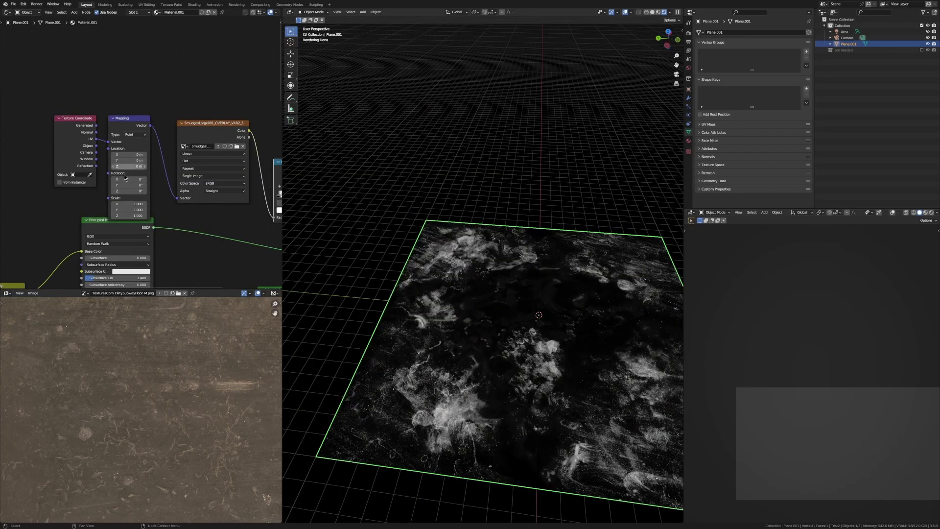
scroll(125, 177, "up", 2)
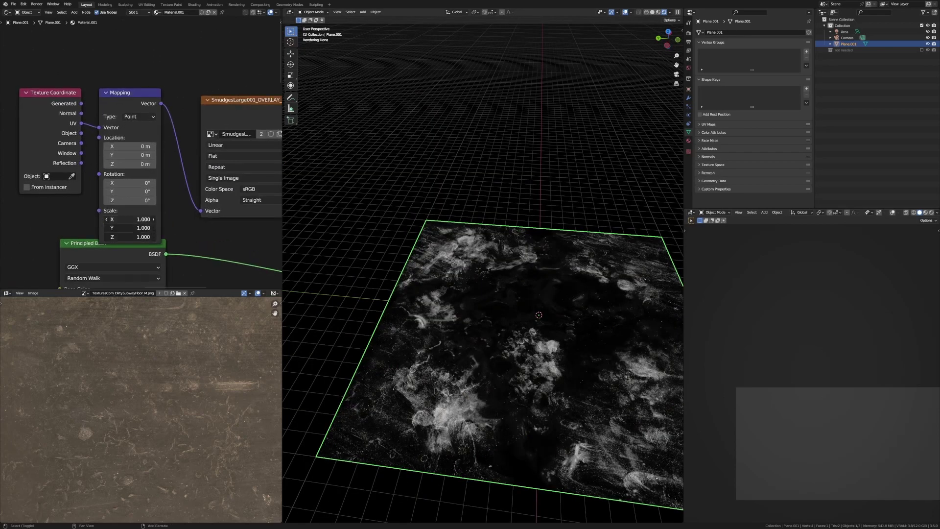
left_click_drag(130, 219, 142, 219)
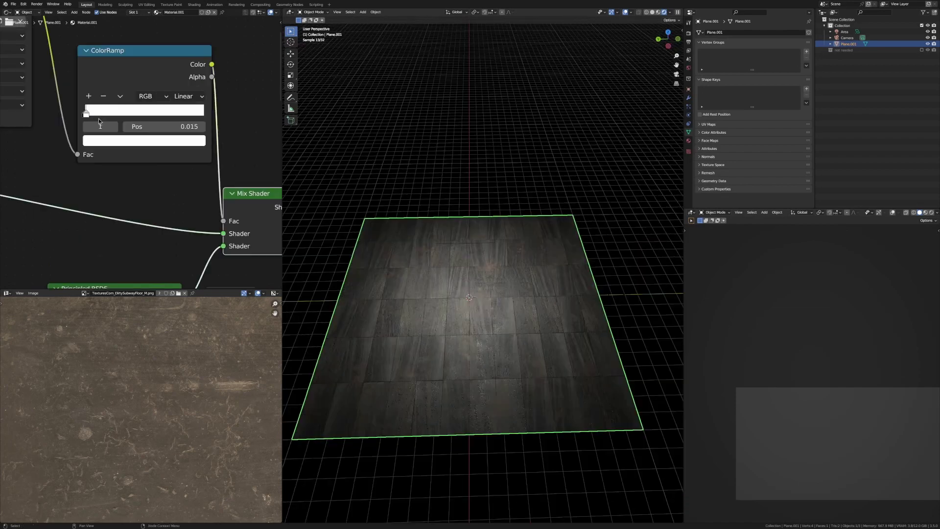
Examine how the smudge mask blends the dirt into the floor tiles from close up and from different angles.
scroll(490, 299, "up", 4)
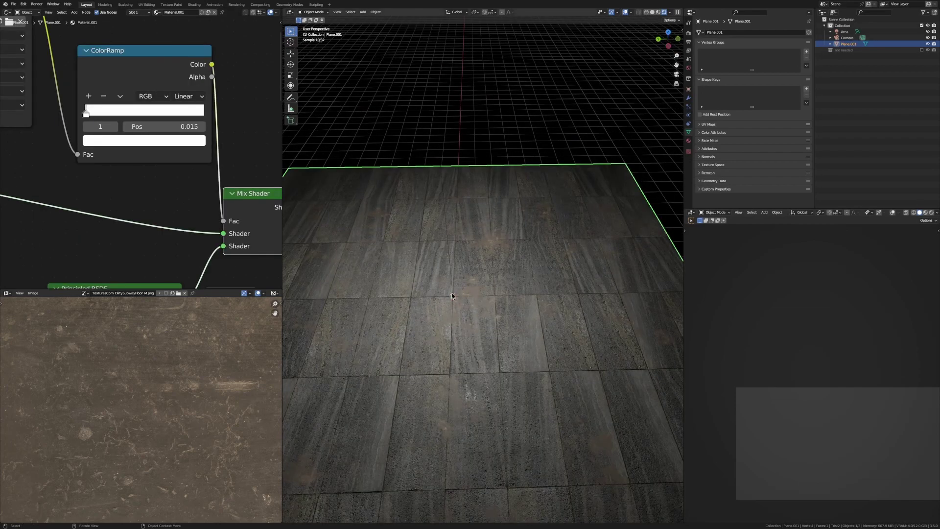
middle_click_drag(452, 296, 518, 258)
scroll(458, 353, "down", 6)
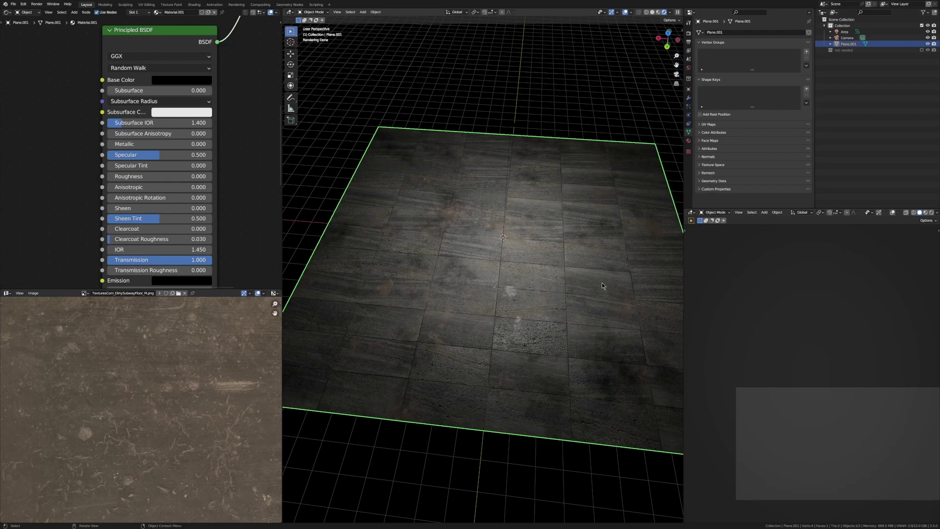
scroll(125, 123, "down", 3)
middle_click_drag(127, 123, 132, 208)
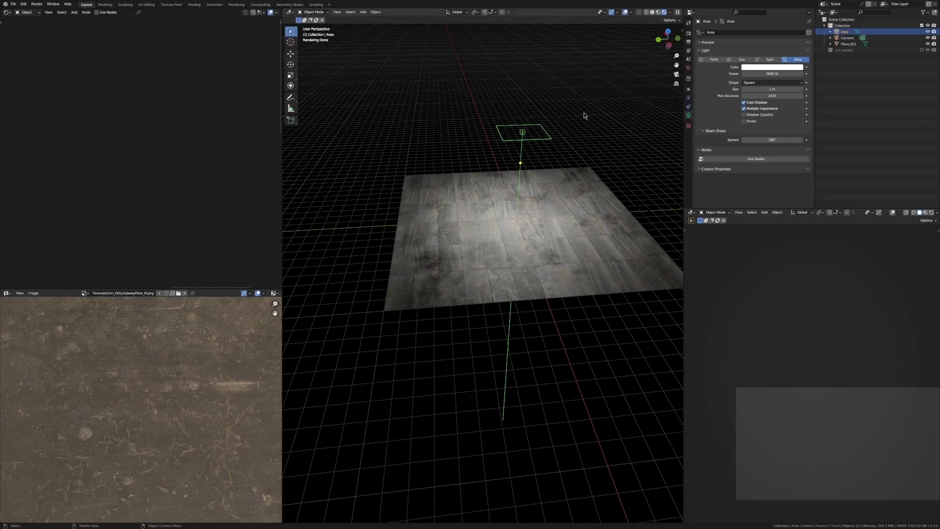
Open the cigarette-butts photo from the Textures.com folder in the image editor and frame it.
scroll(72, 336, "down", 4)
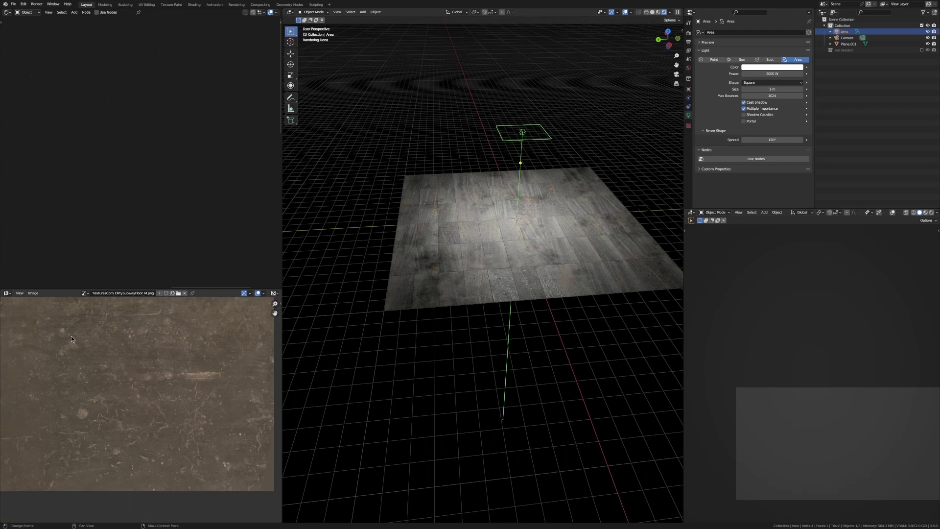
middle_click_drag(75, 327, 131, 373)
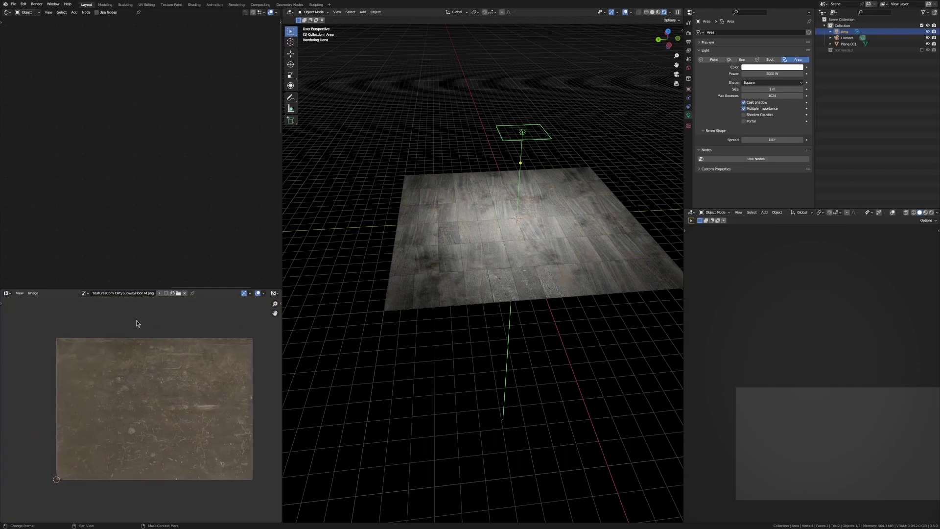
left_click(178, 293)
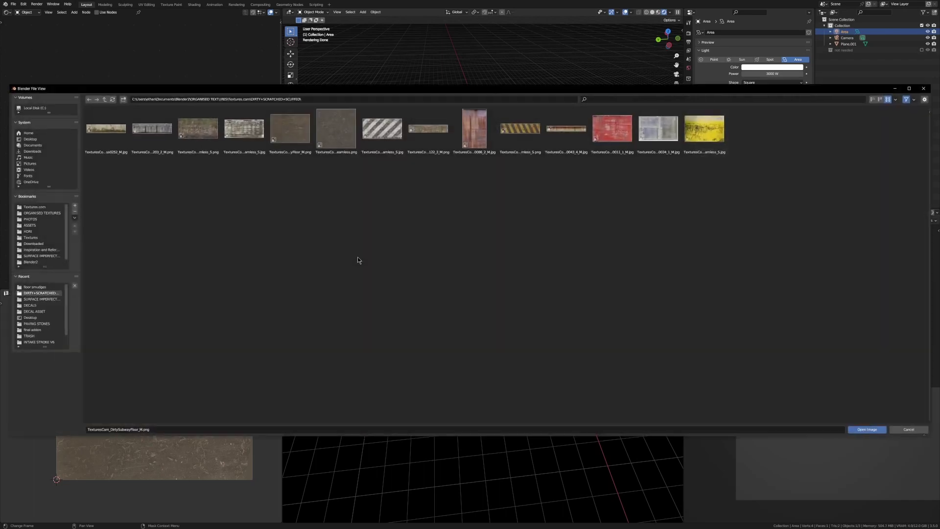
left_click(51, 208)
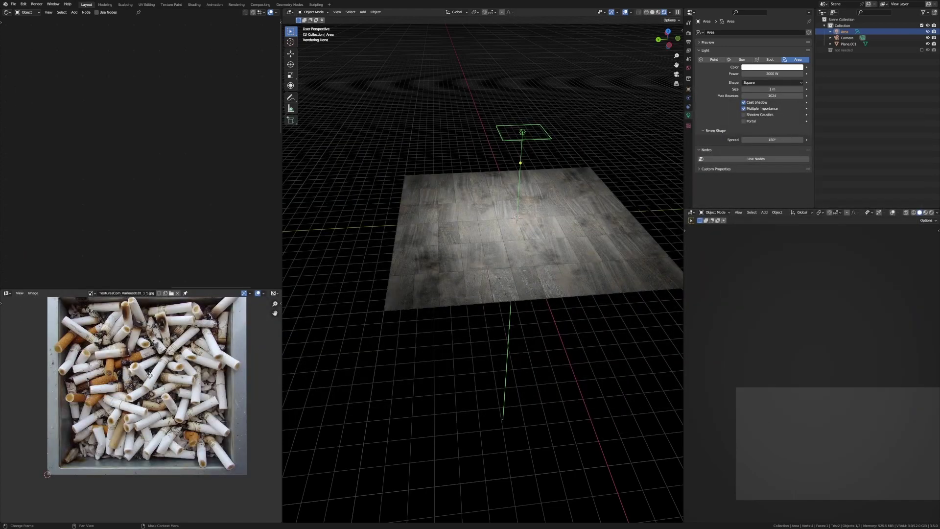
middle_click_drag(150, 378, 149, 390)
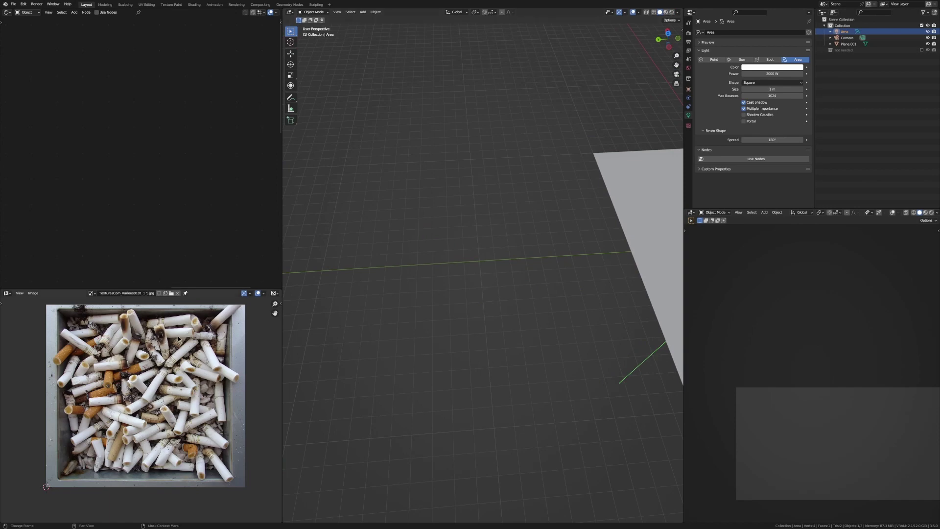
Add a cylinder mesh beside the floor plane as the base for a cigarette butt.
key("shift+a")
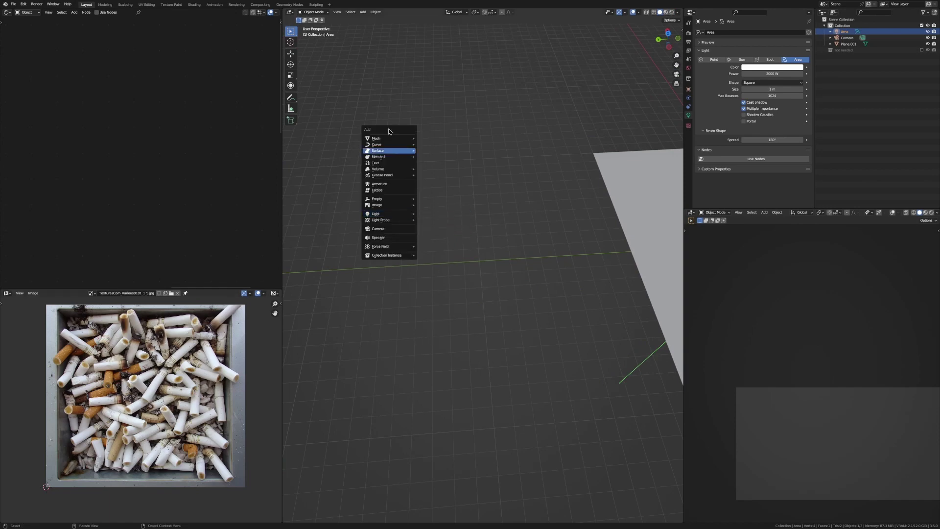
mouse_move(389, 139)
left_click(432, 175)
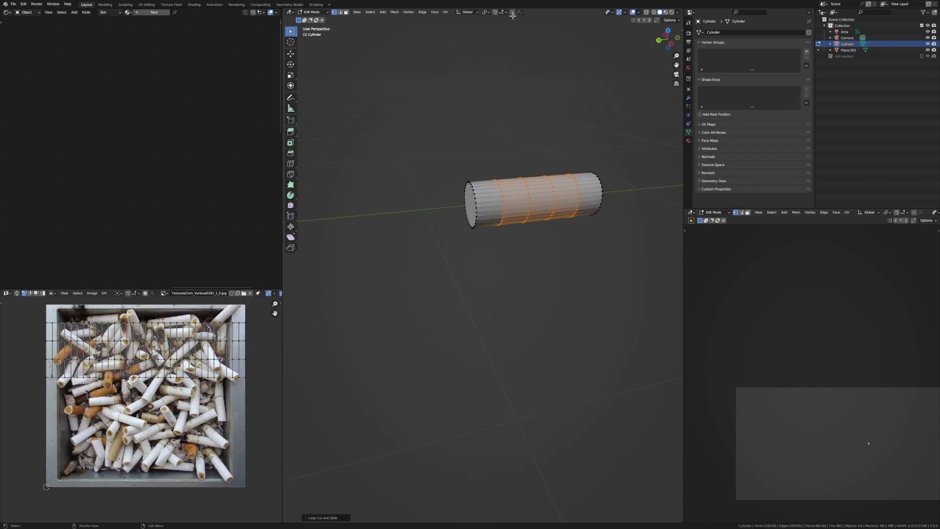
Enable proportional editing and move a side vertex of the cylinder's middle ring with a reduced influence radius to bend it.
left_click(513, 12)
key("alt+a")
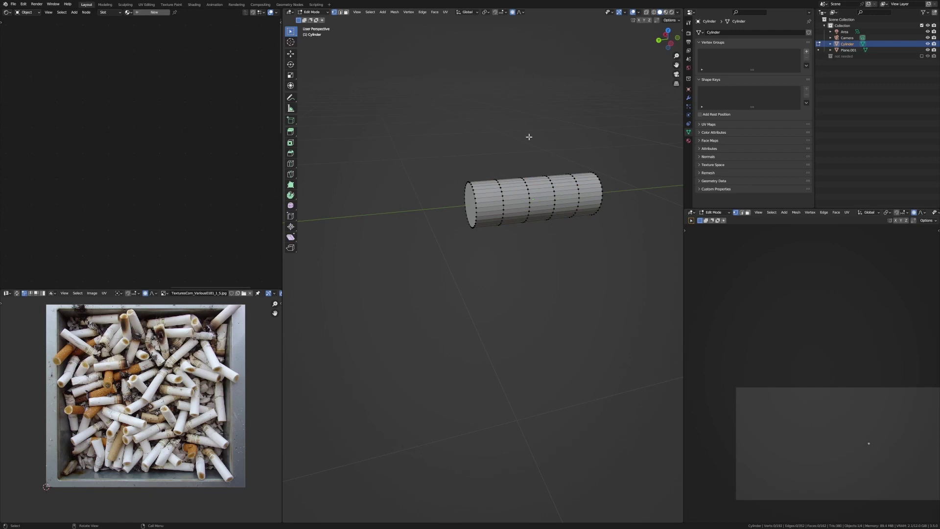
left_click(525, 184)
middle_click_drag(526, 184, 571, 177)
key("g")
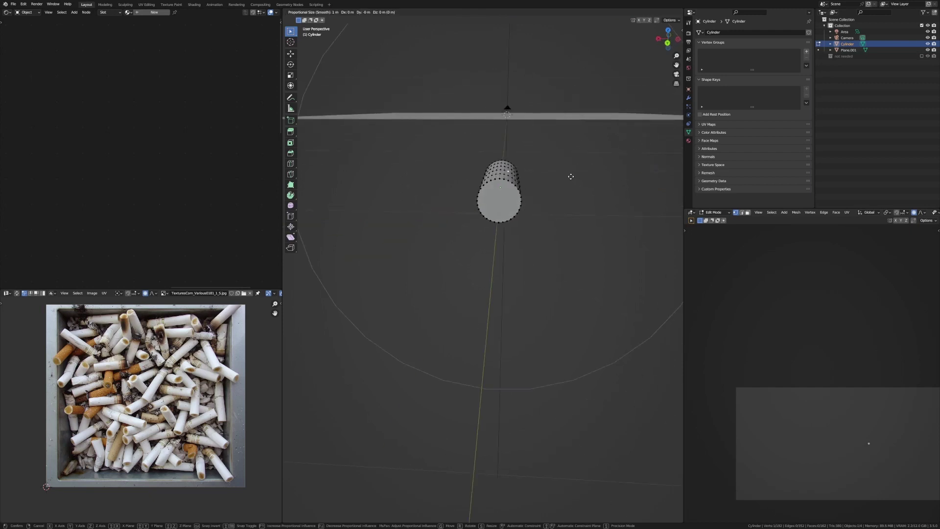
scroll(565, 180, "down", 17)
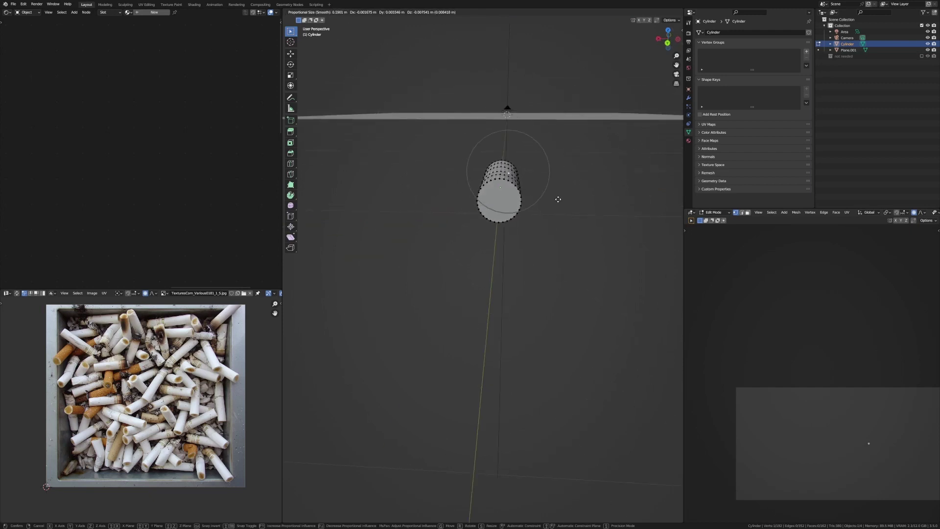
left_click(541, 232)
middle_click_drag(541, 232, 500, 194)
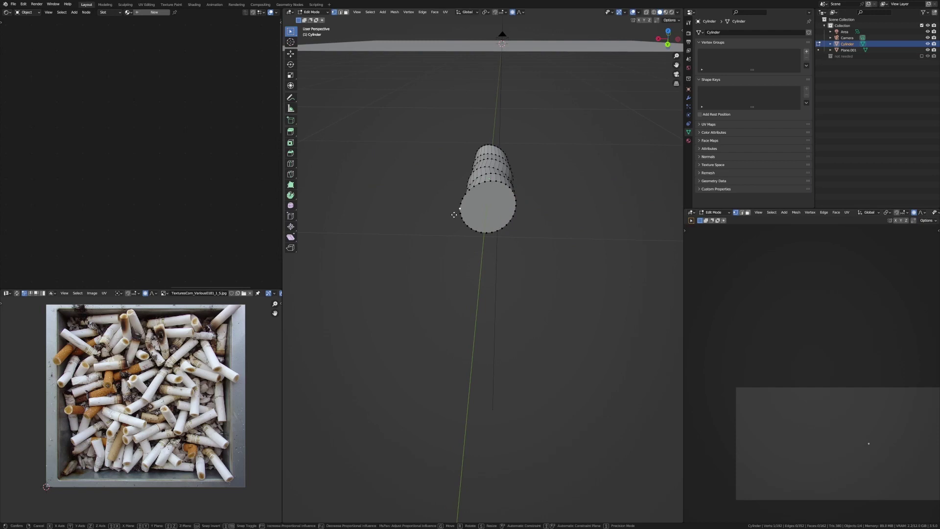
Displace the cylinder's vertices again with proportional editing for an irregular cigarette-butt shape, and shade the object smooth.
key("g")
left_click(563, 192)
middle_click_drag(562, 193, 527, 171)
key("Tab")
right_click(527, 172)
left_click(522, 178)
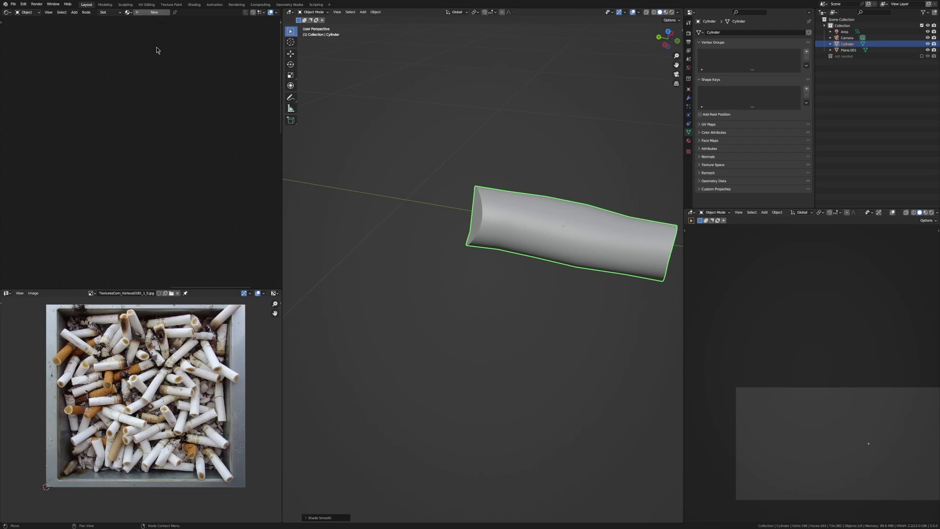
Create a new material for the cylinder and connect the cigarette-butts photo with Mapping to the Principled BSDF's Base Color.
left_click(164, 12)
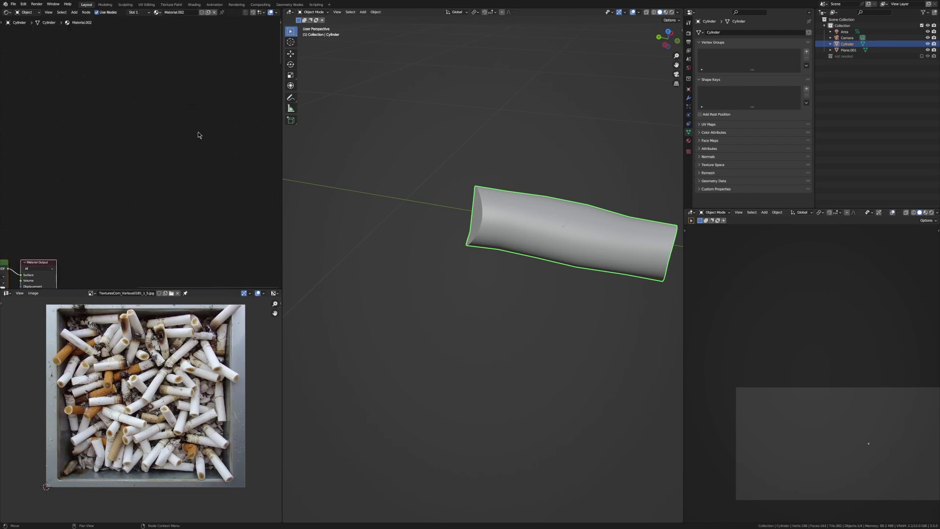
key("Home")
left_click(93, 158)
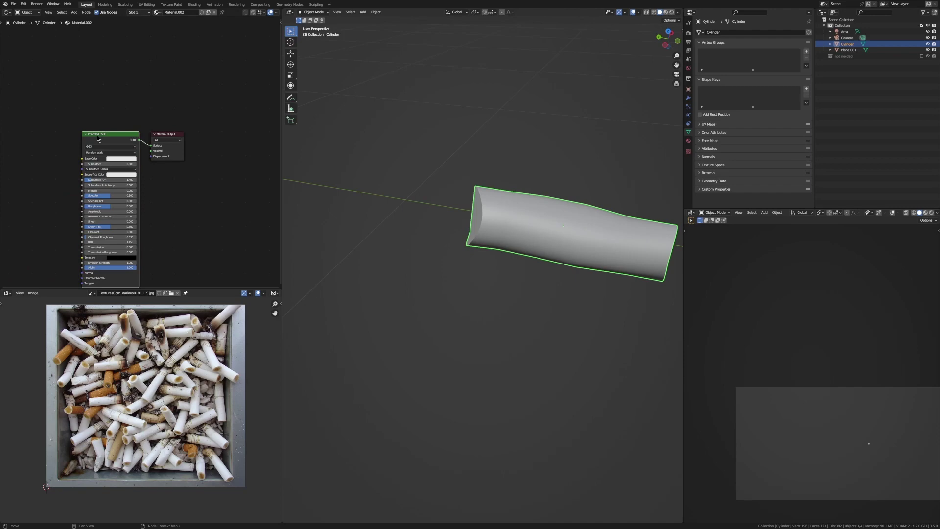
key("ctrl+t")
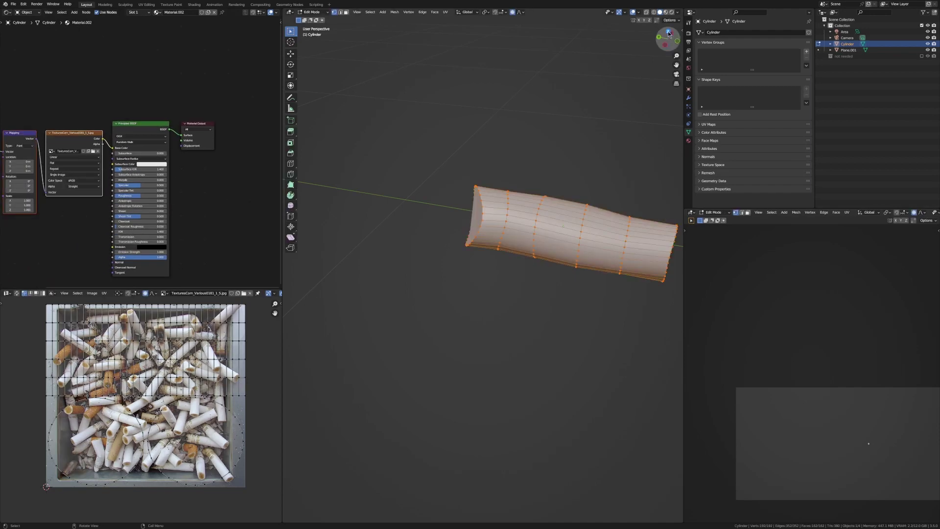
Unwrap the whole cylinder by projecting its UVs from the top view.
left_click(669, 32)
key("u")
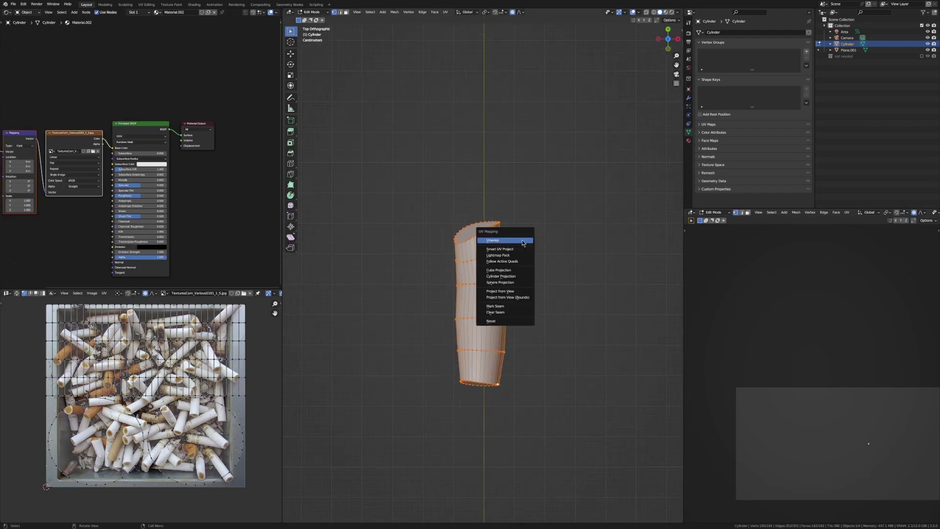
left_click(514, 291)
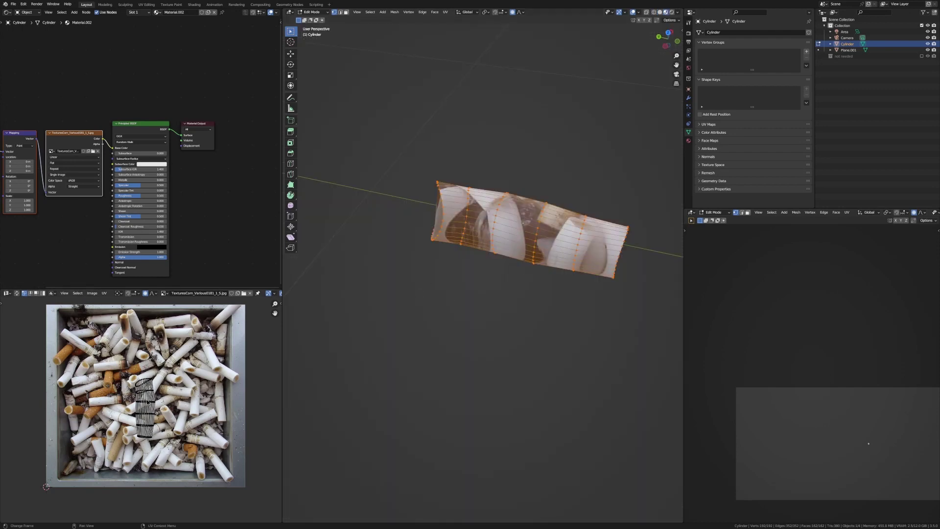
Scale, rotate and move the cylinder's UVs onto one white cigarette butt in the photo.
scroll(148, 403, "up", 2)
key("a")
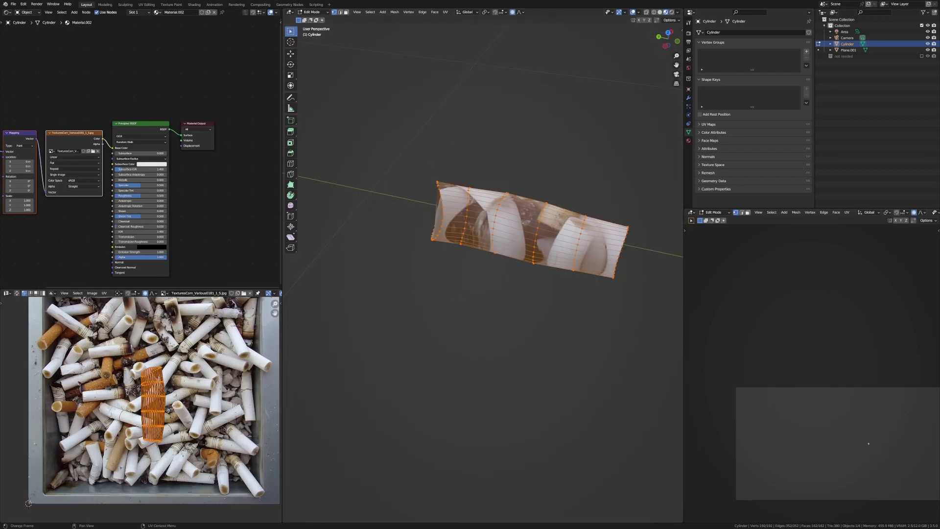
key("s")
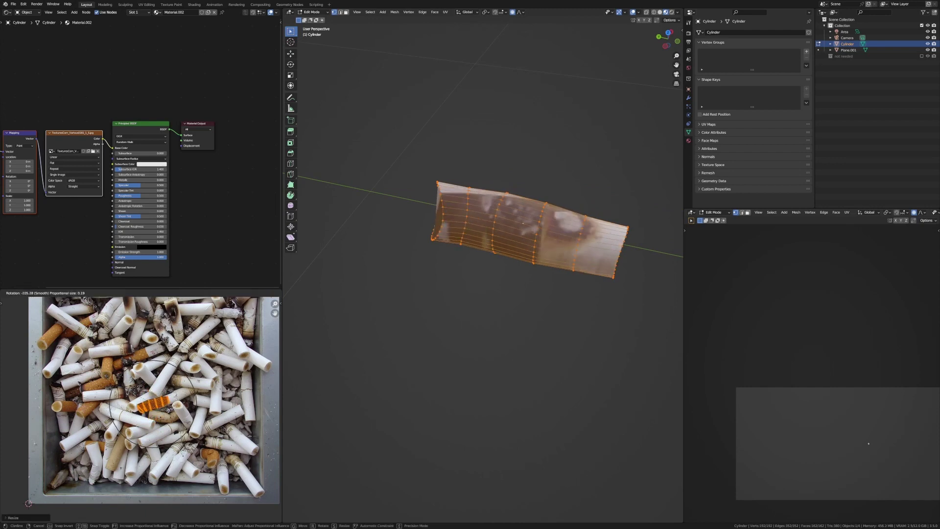
left_click(175, 411)
key("g")
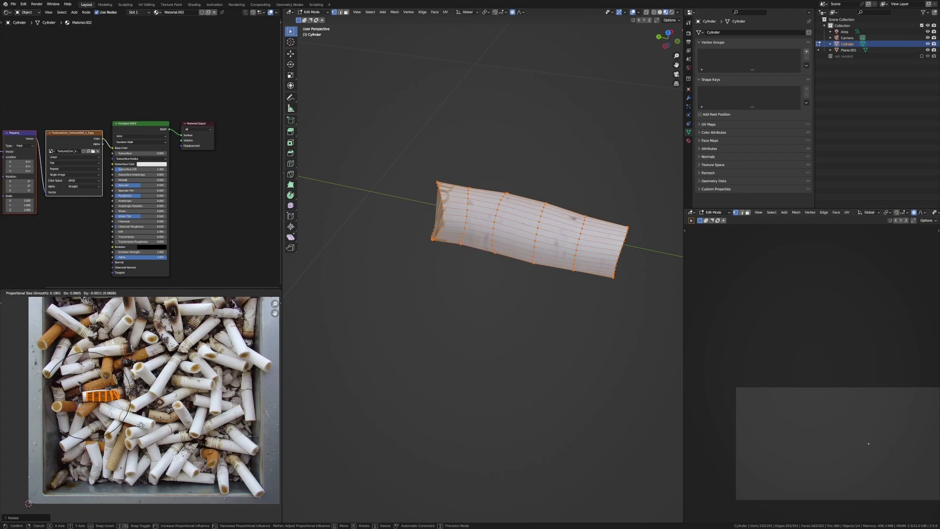
left_click(144, 423)
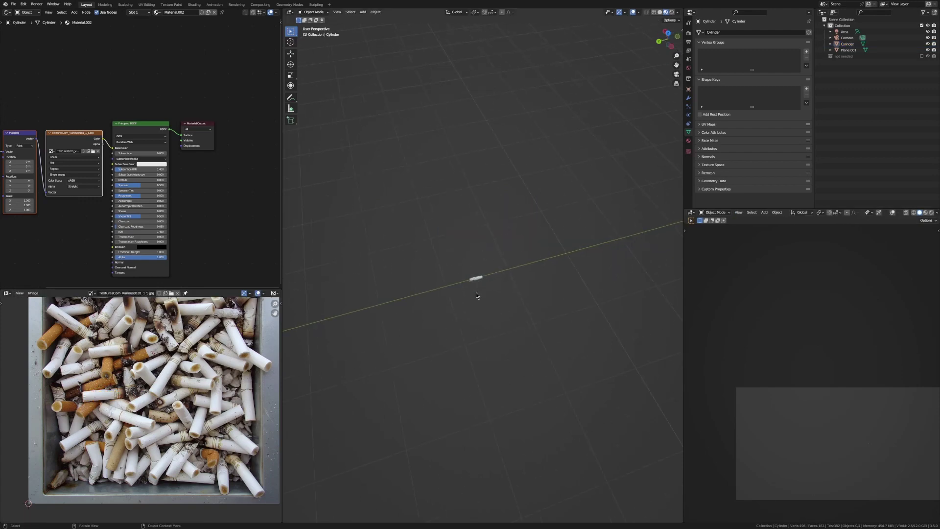
scroll(477, 268, "up", 3)
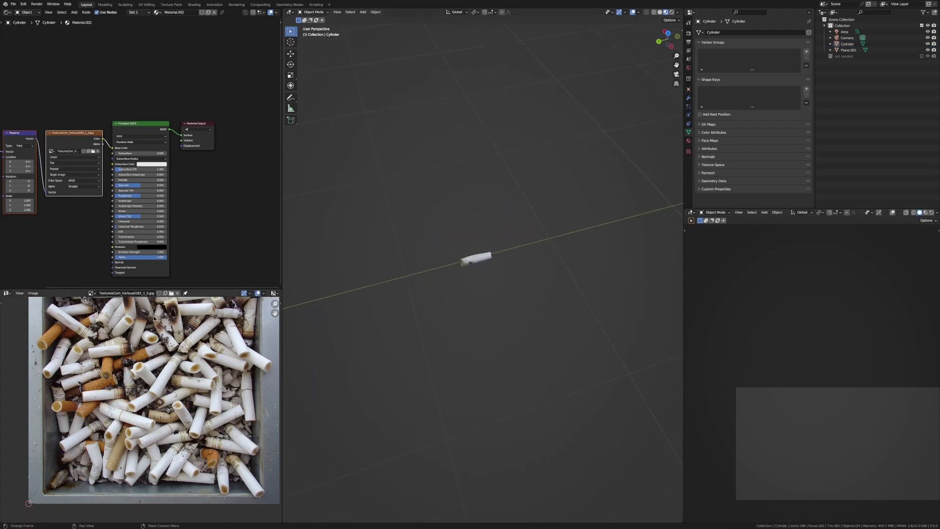
scroll(143, 352, "up", 1)
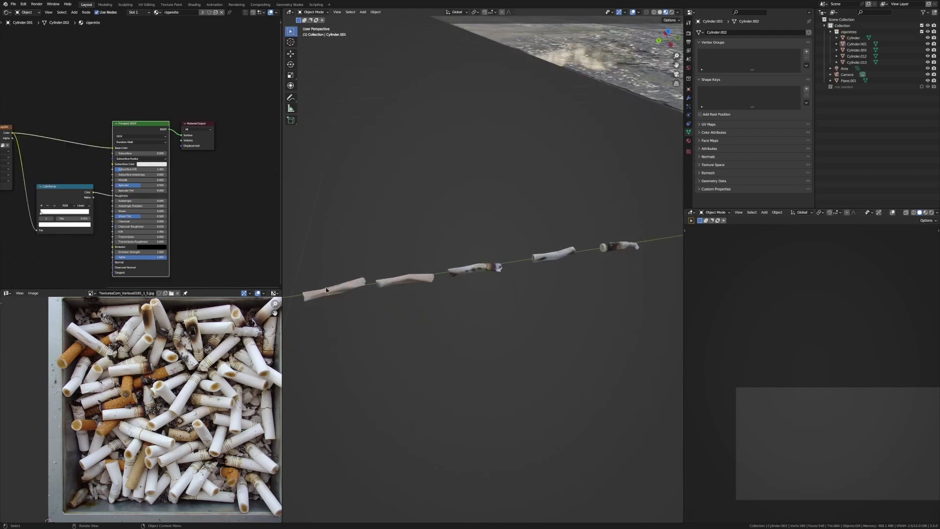
Duplicate the tiled floor plane and leave the copy in its original place.
middle_click_drag(527, 367, 538, 330)
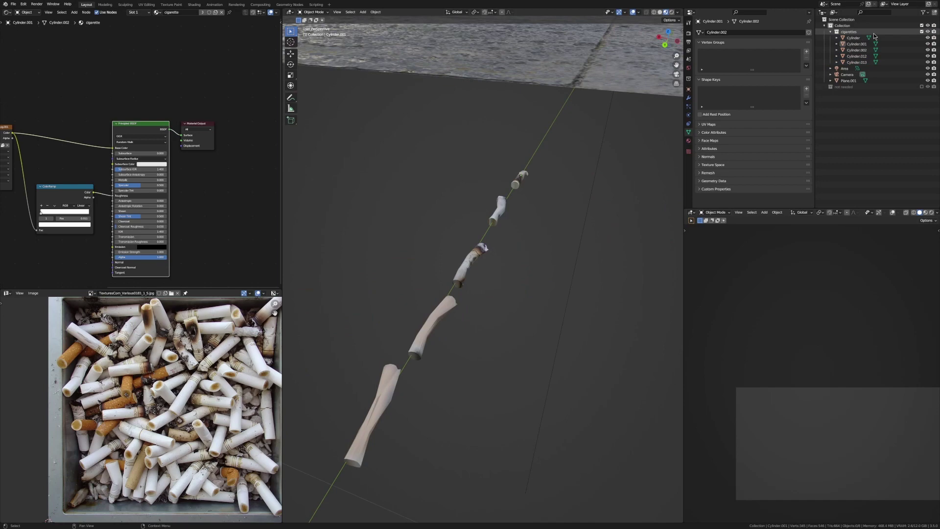
middle_click_drag(566, 271, 341, 222)
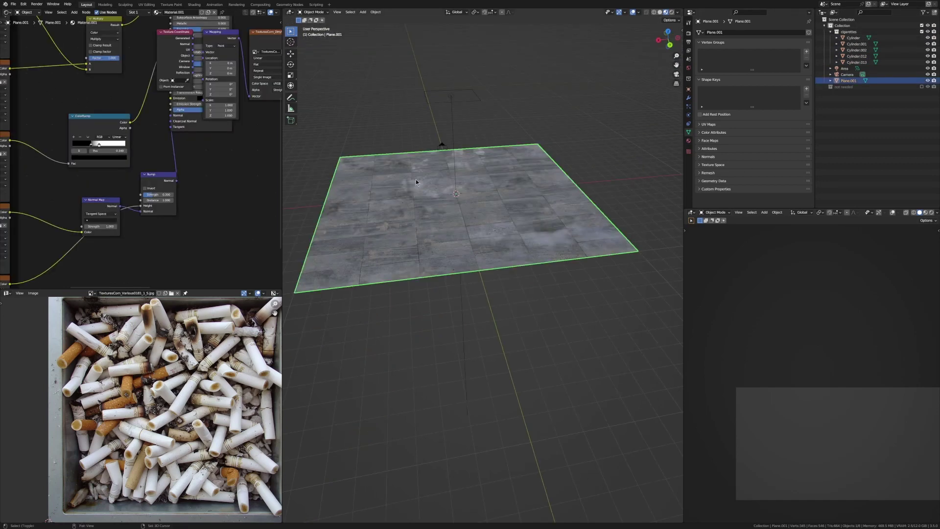
key("shift+d")
right_click(416, 182)
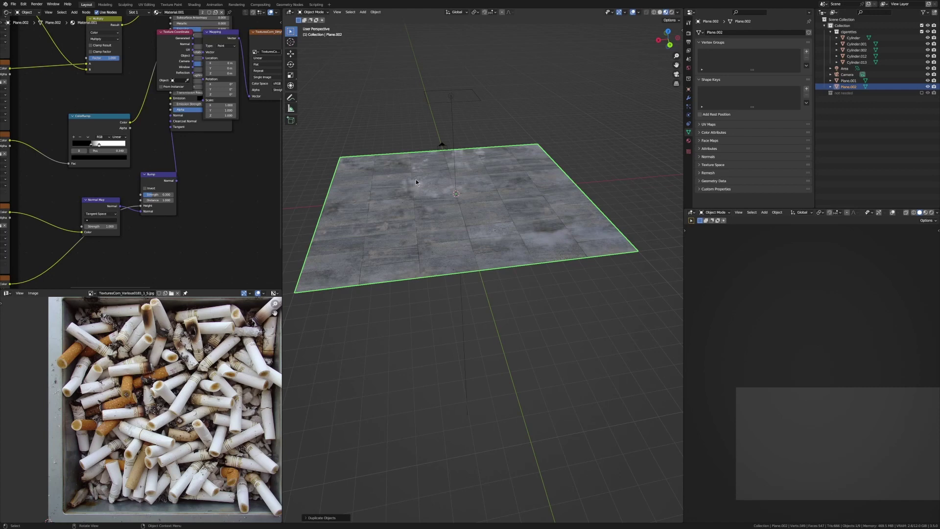
Create a new geometry node tree on the duplicated plane and move the Group Input node away from the Group Output.
left_click(9, 12)
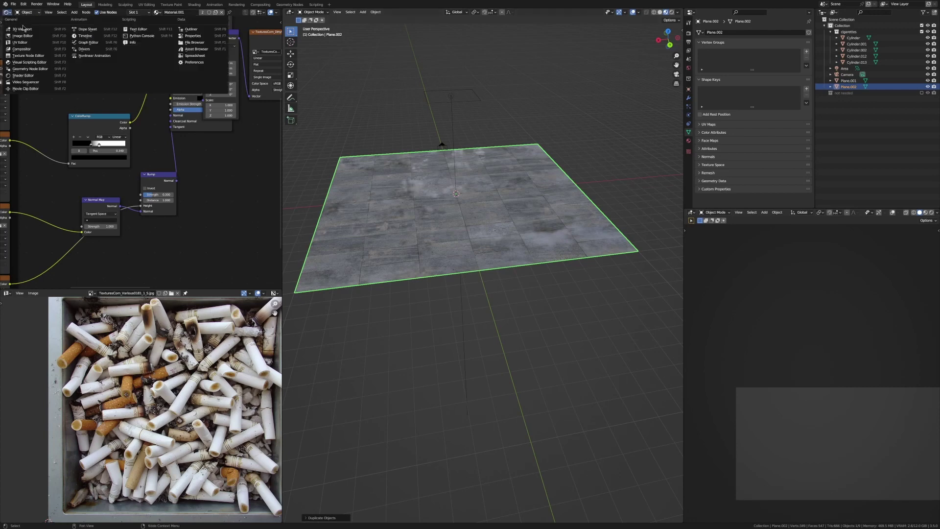
left_click(29, 68)
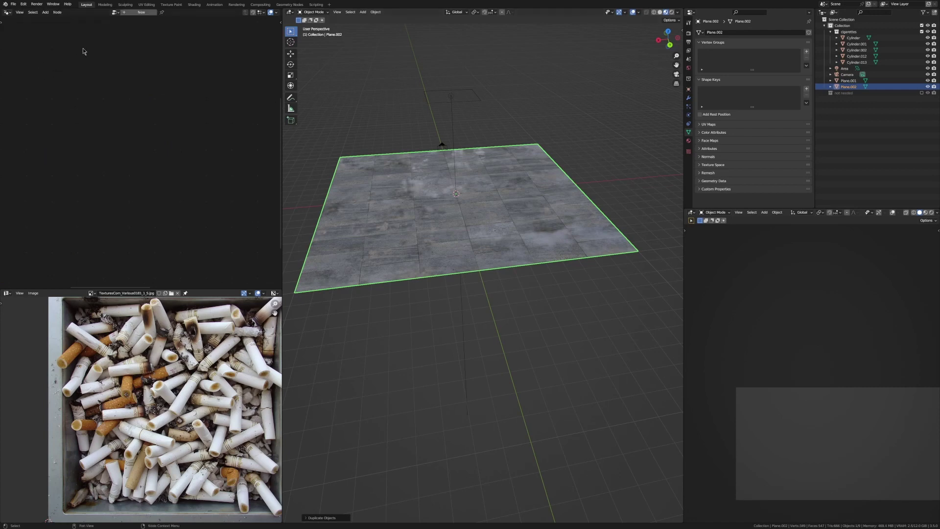
left_click(141, 12)
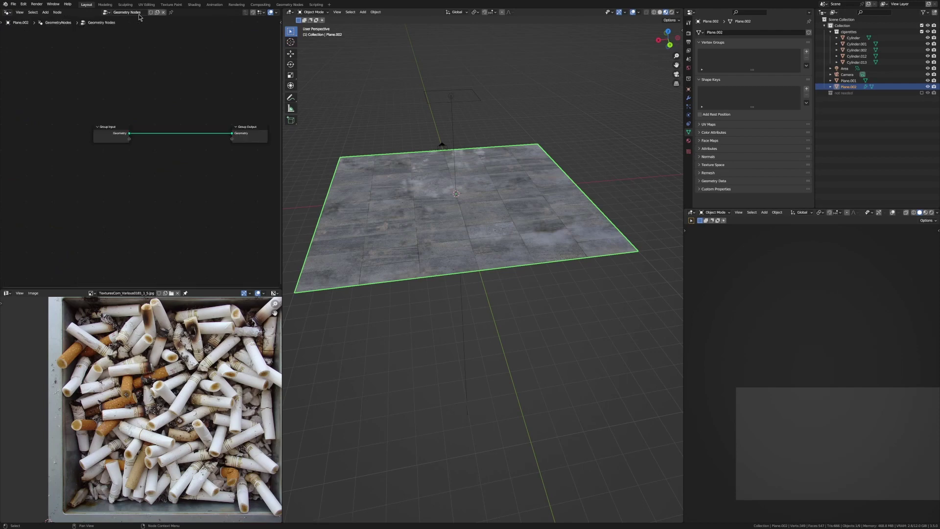
middle_click_drag(173, 99, 140, 117)
scroll(140, 117, "down", 4)
scroll(128, 146, "up", 5)
scroll(123, 129, "down", 6)
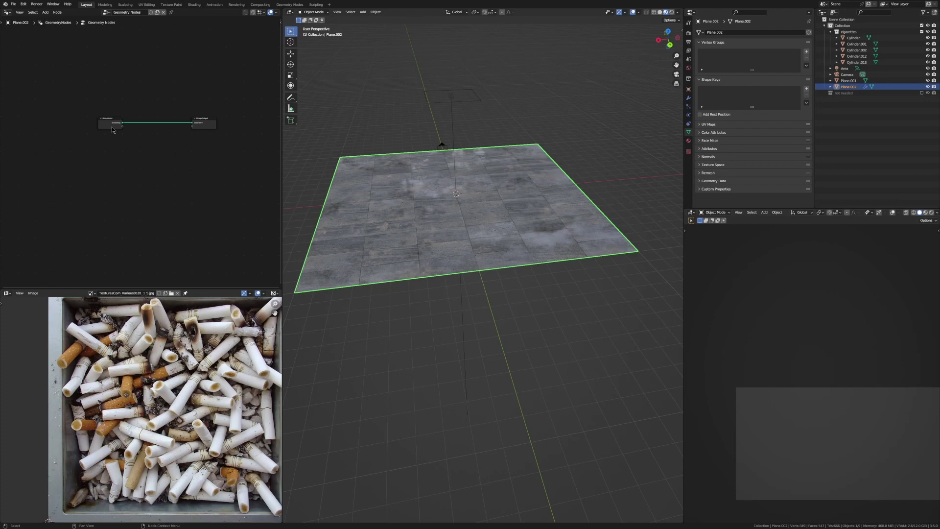
left_click_drag(104, 121, 51, 111)
scroll(126, 102, "up", 5)
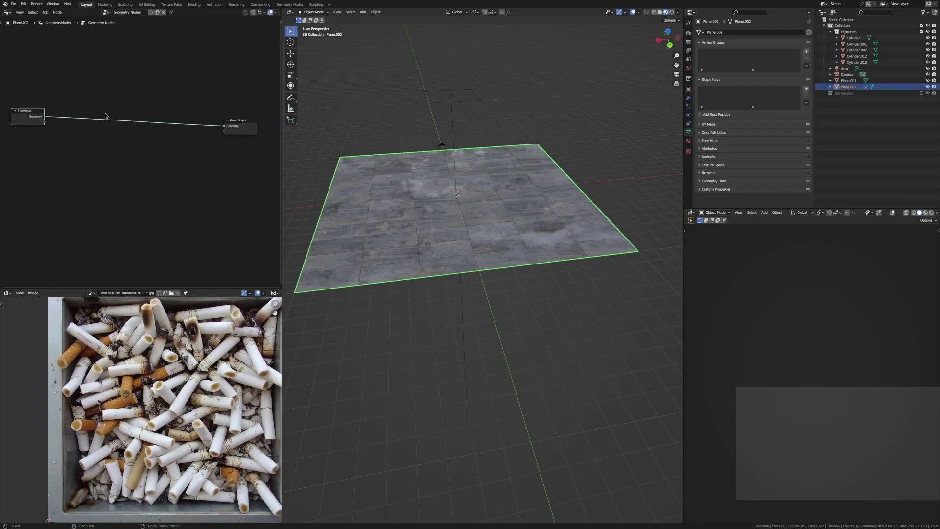
Insert a Distribute Points on Faces node after the Group Input and set its distribution method to Poisson Disk.
key("shift+a")
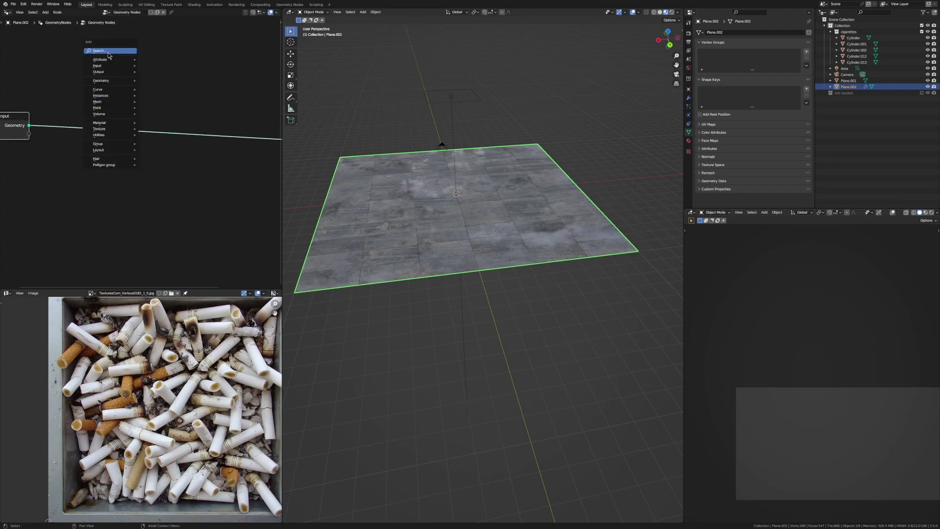
left_click(108, 50)
type("distr")
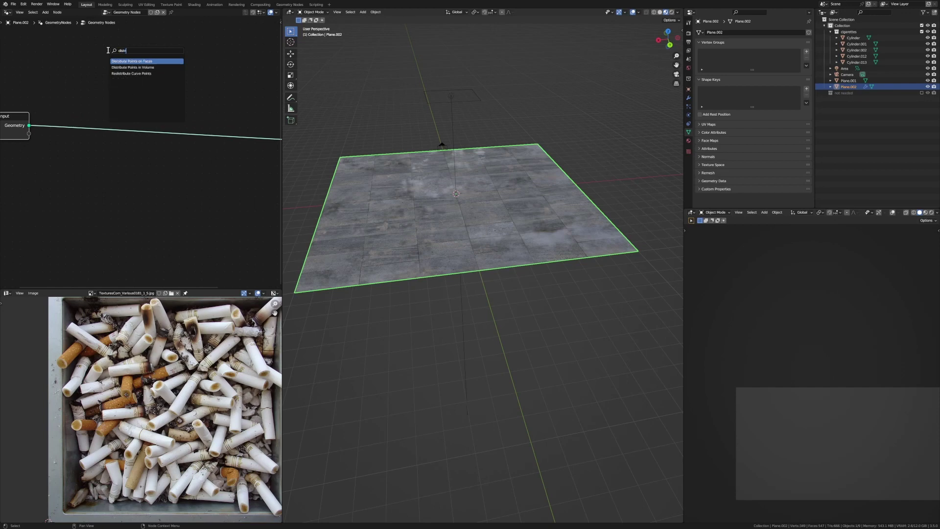
left_click(159, 157)
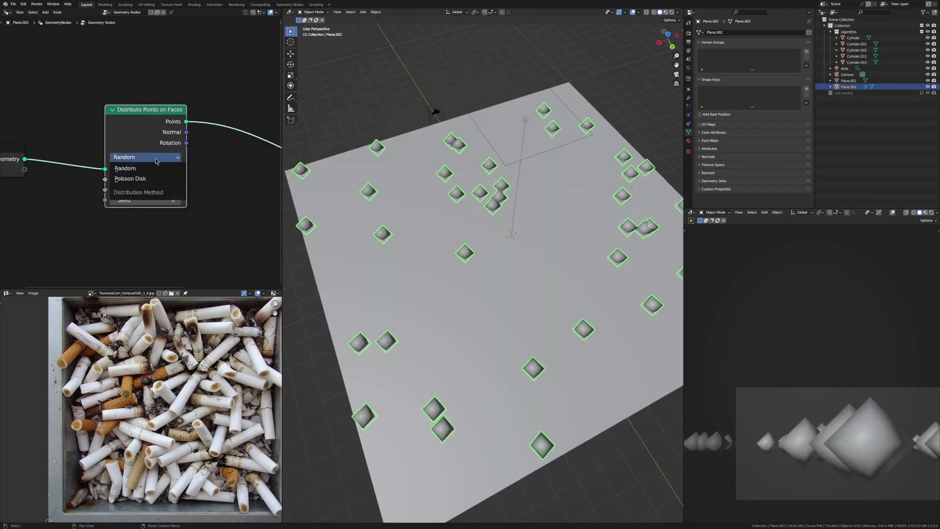
left_click(130, 178)
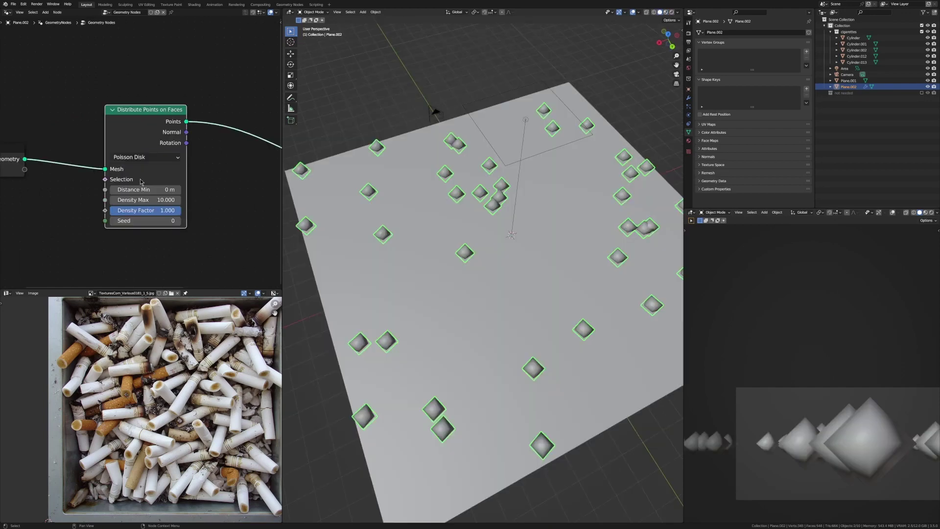
Try a different Density Max on the Distribute Points on Faces node and undo the change.
middle_click_drag(148, 183, 167, 175)
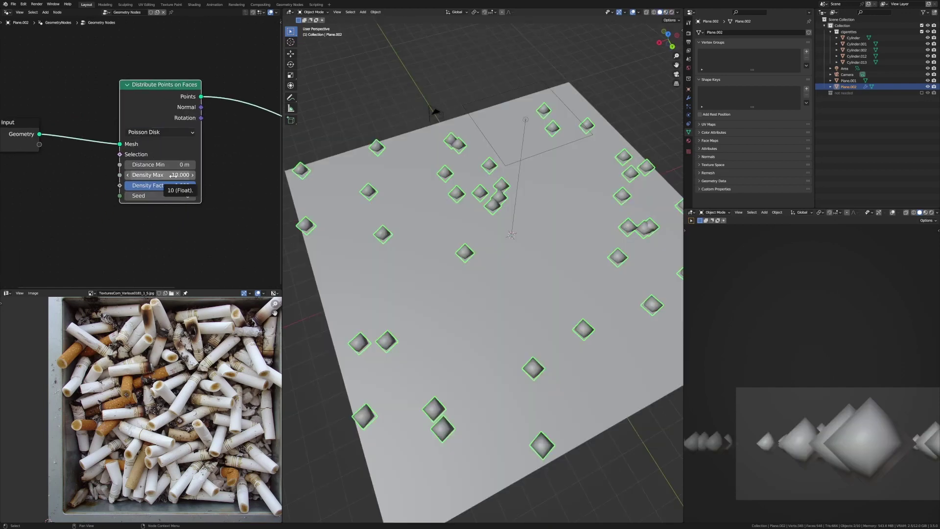
left_click_drag(168, 175, 216, 175)
key("ctrl+z")
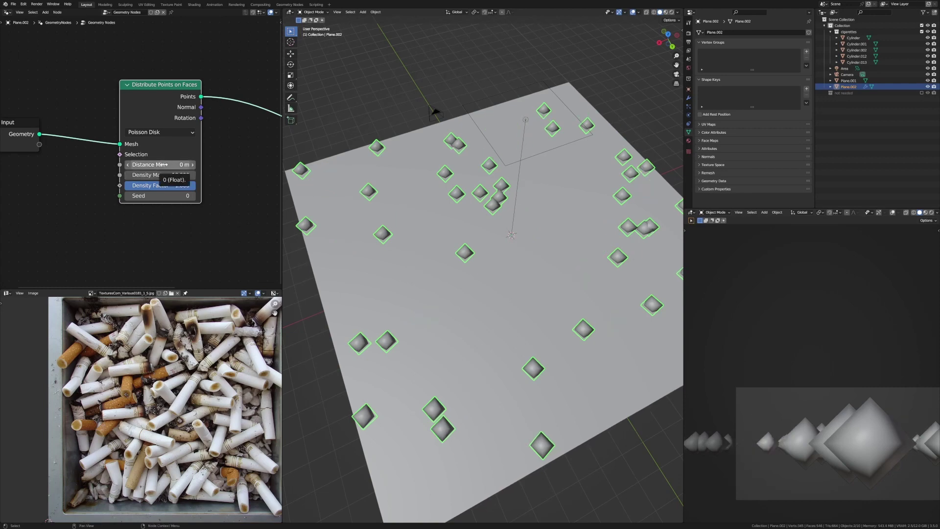
Try a Distance Min of 0.6 m for the distributed points and return it to 0 m.
left_click_drag(161, 165, 190, 165)
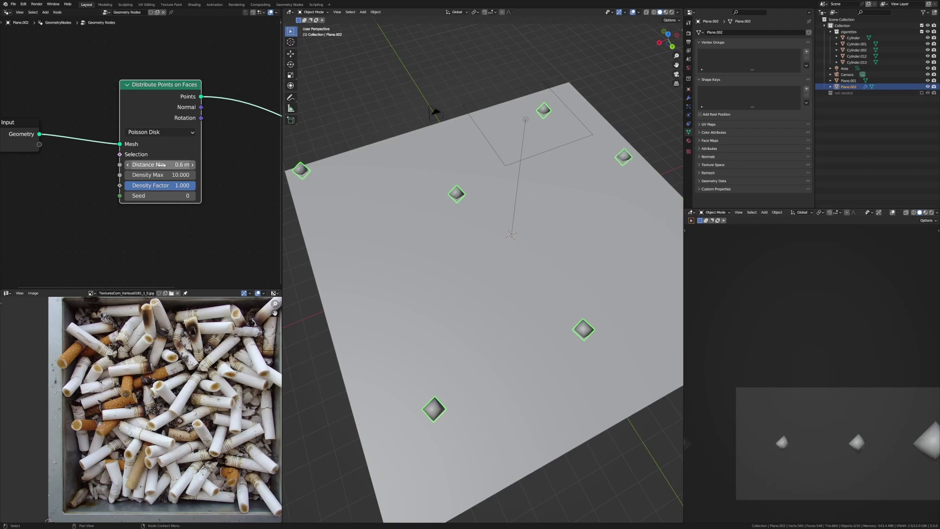
scroll(225, 181, "down", 1)
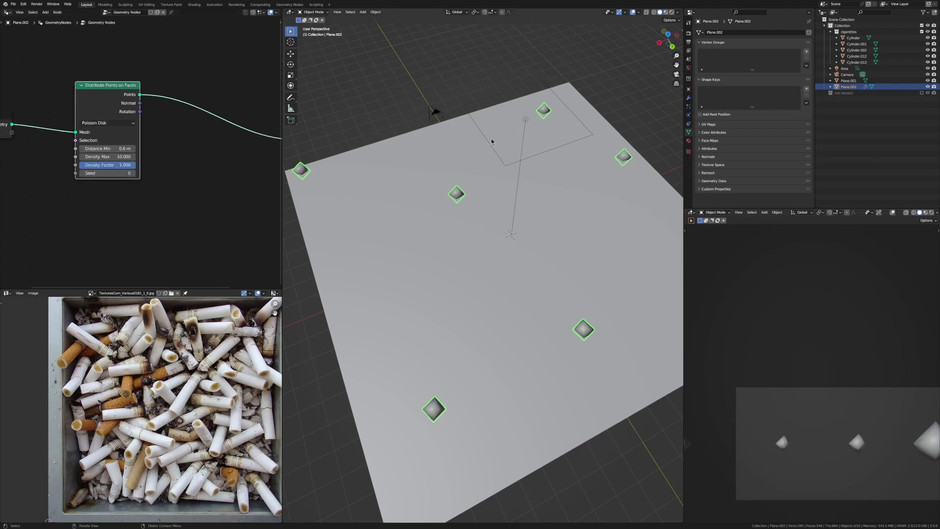
scroll(597, 278, "down", 6)
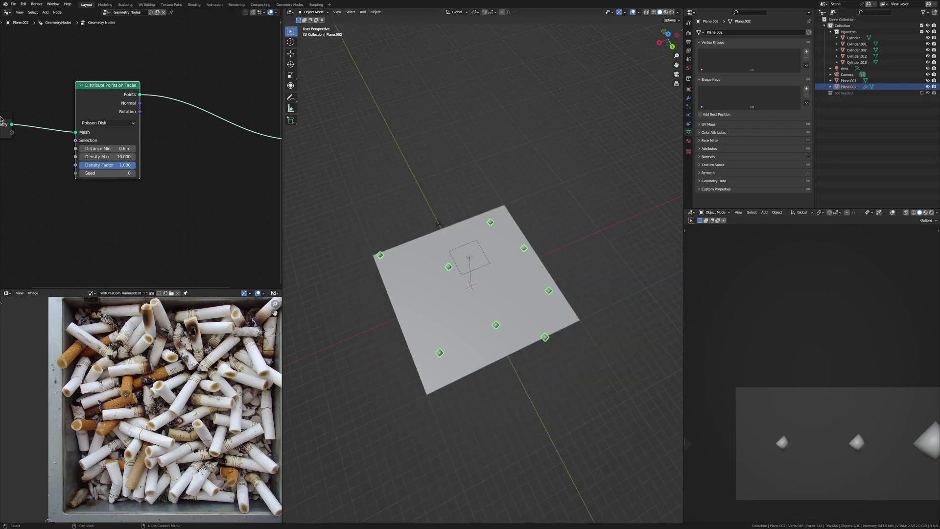
left_click_drag(104, 148, 74, 149)
Insert an Instance on Points node between the Distribute Points on Faces node and the Group Output.
middle_click_drag(224, 119, 169, 139)
scroll(170, 139, "up", 4)
scroll(170, 139, "up", 1)
key("shift+a")
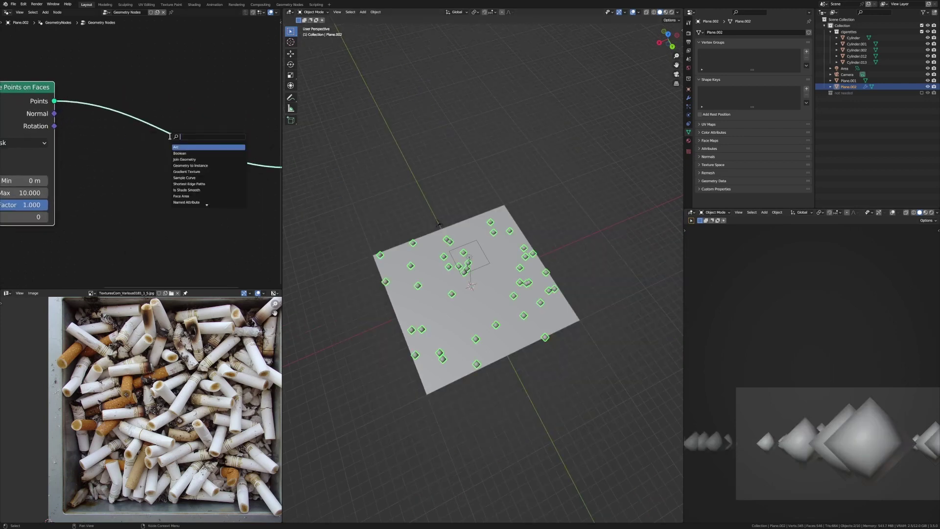
type("instance p")
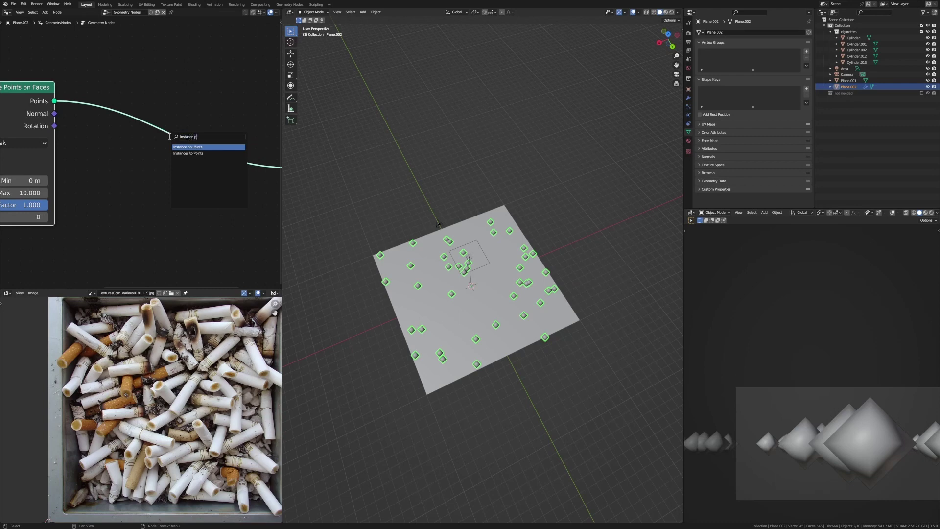
type("o")
key("Return")
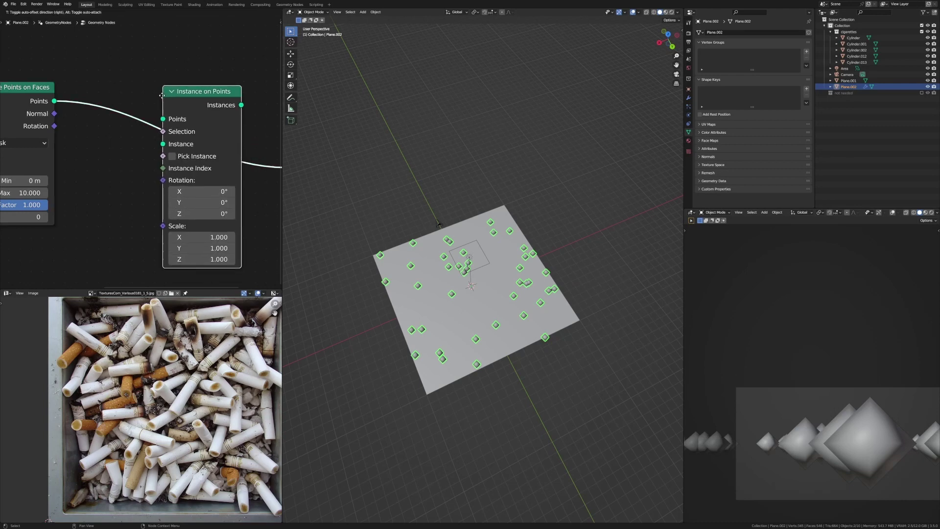
left_click(198, 85)
middle_click_drag(110, 92, 148, 93)
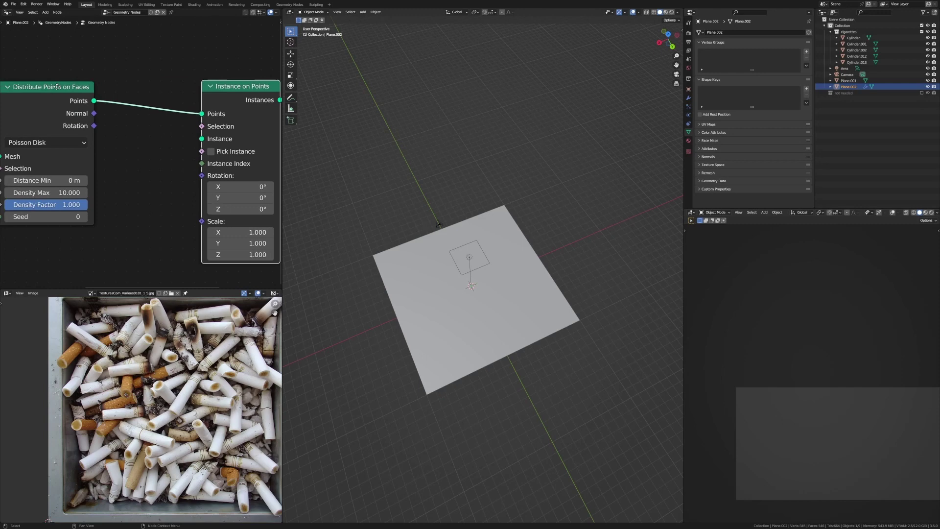
Add a Collection Info node below the Distribute Points on Faces node and assign the cigarettes collection to it.
scroll(123, 152, "down", 3)
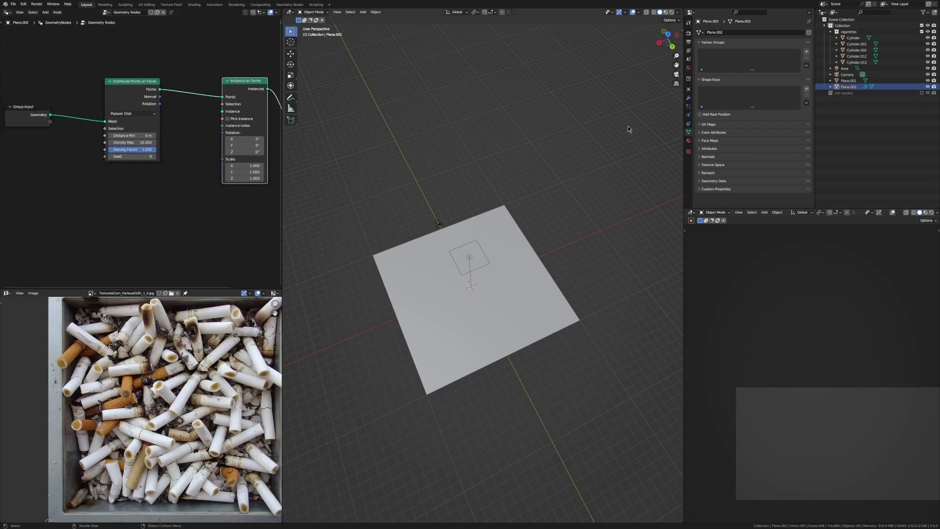
middle_click_drag(47, 160, 94, 134)
key("shift+a")
left_click(134, 161)
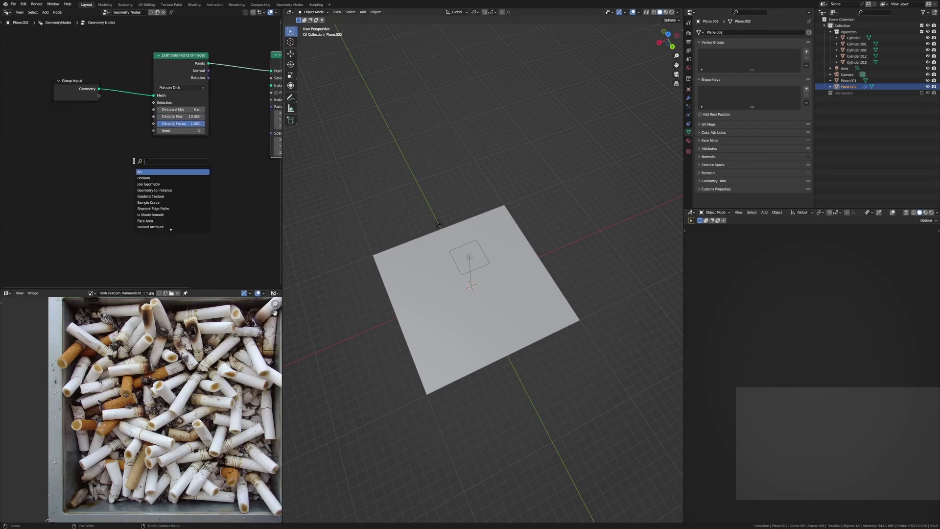
type("collection info")
key("Return")
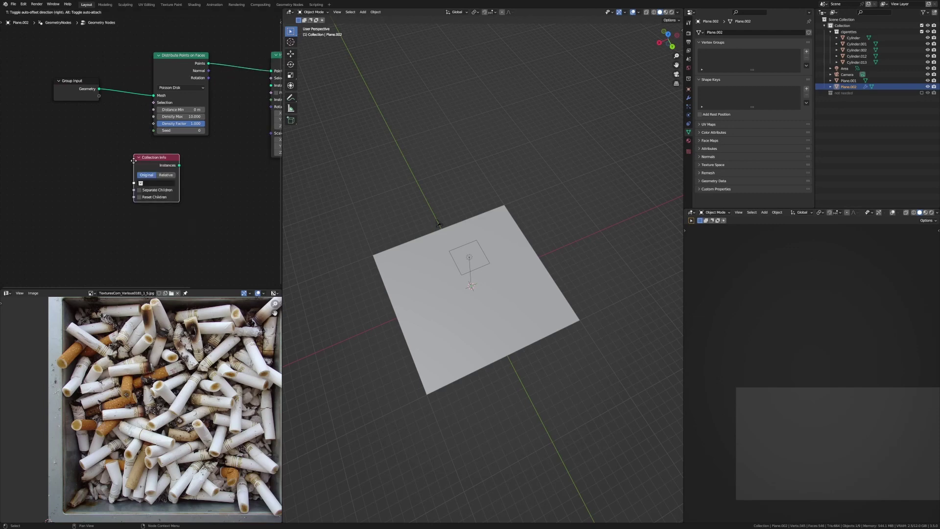
left_click(133, 161)
left_click(157, 183)
left_click(151, 192)
Connect the Collection Info node to the Instance input and set it to Relative with Separate Children and Reset Children enabled.
middle_click_drag(185, 168, 137, 188)
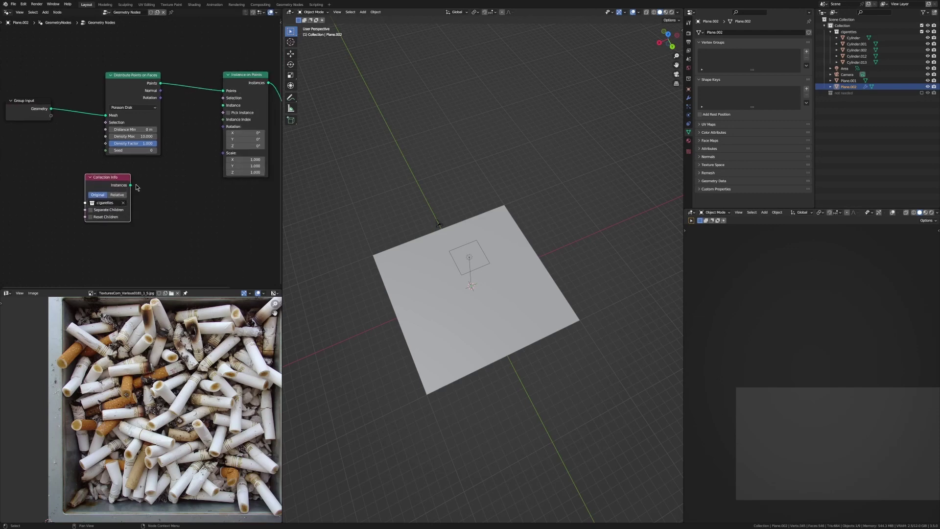
left_click_drag(134, 187, 224, 105)
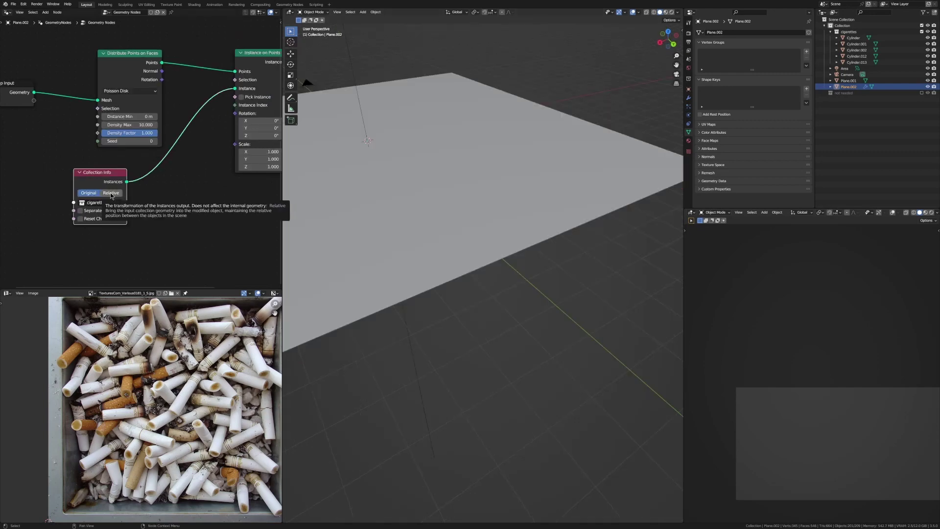
left_click(110, 193)
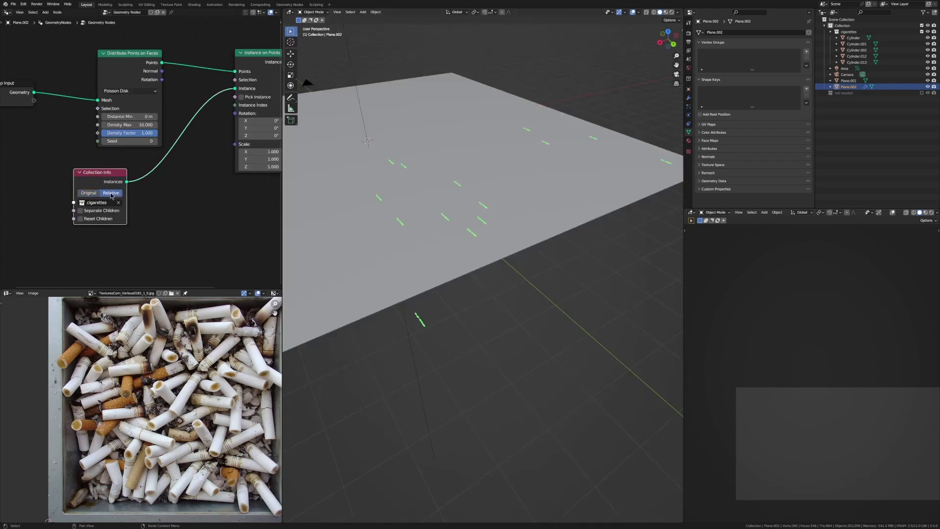
left_click(81, 218)
middle_click_drag(529, 234, 527, 254)
scroll(440, 216, "up", 6)
key("alt+a")
middle_click_drag(439, 215, 439, 227)
scroll(505, 164, "down", 2)
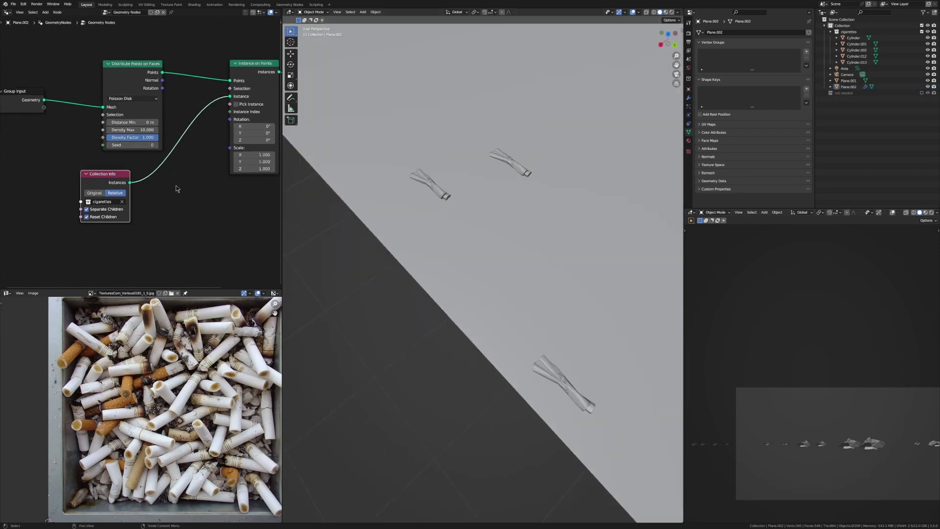
Enable Pick Instance on the Instance on Points node and check the scattered butts in rendered shading.
scroll(181, 117, "up", 3)
left_click(162, 115)
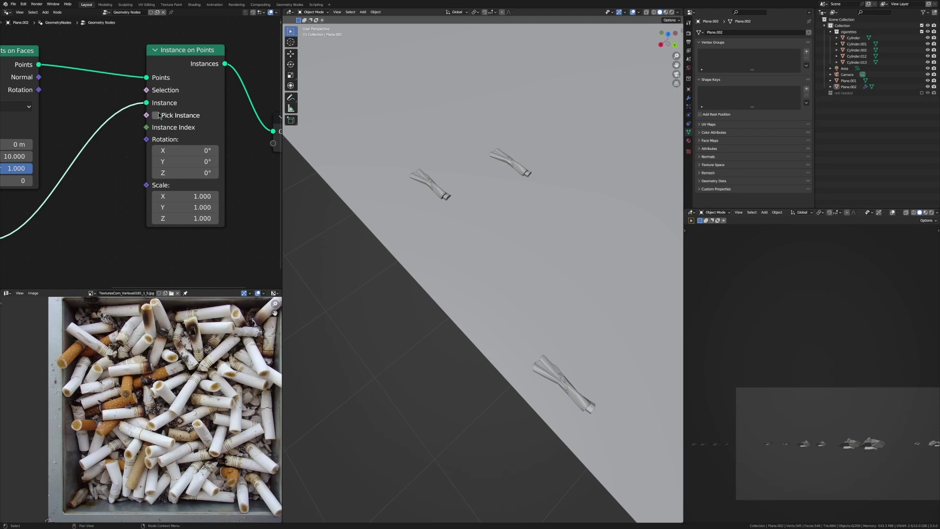
scroll(542, 292, "down", 3)
middle_click_drag(541, 293, 519, 237)
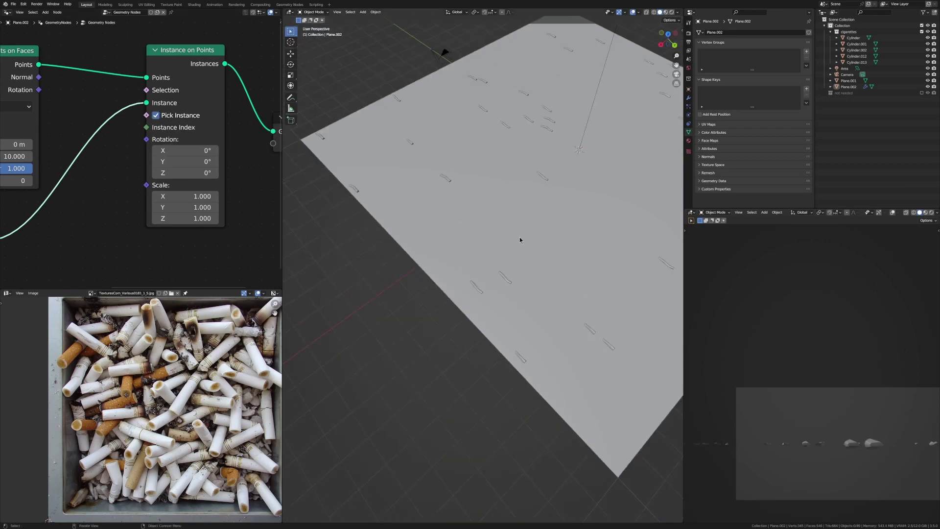
key("z")
left_click(508, 81)
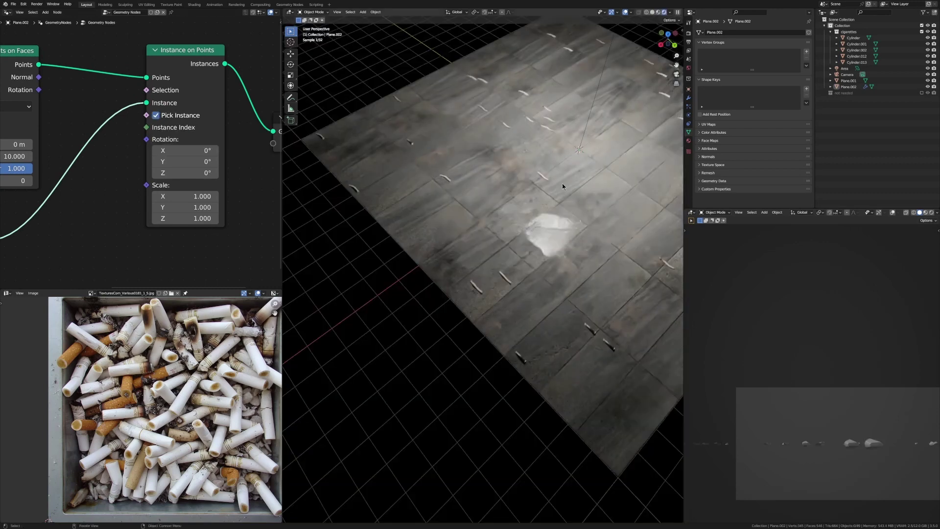
scroll(489, 269, "up", 5)
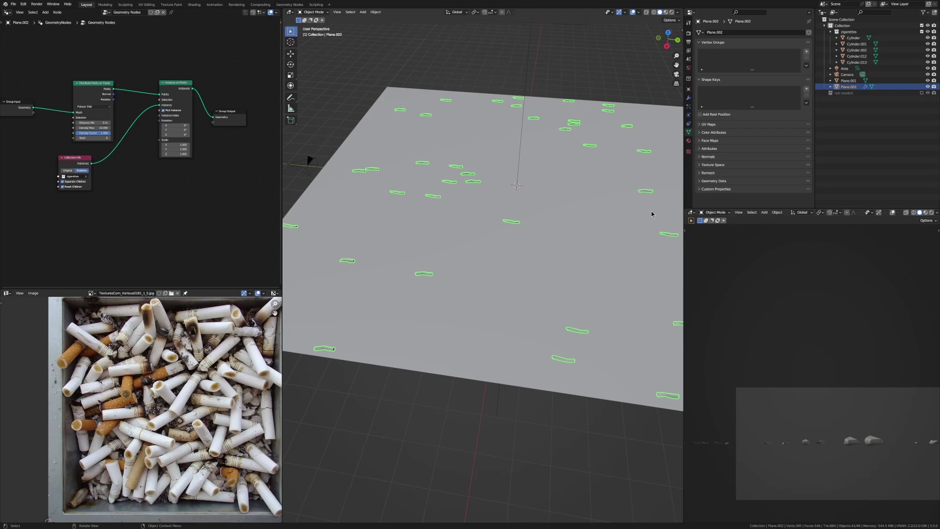
Add a Random Value node of type Vector and connect its Value to the Rotation of the Instance on Points node.
scroll(88, 144, "up", 3)
key("shift+a")
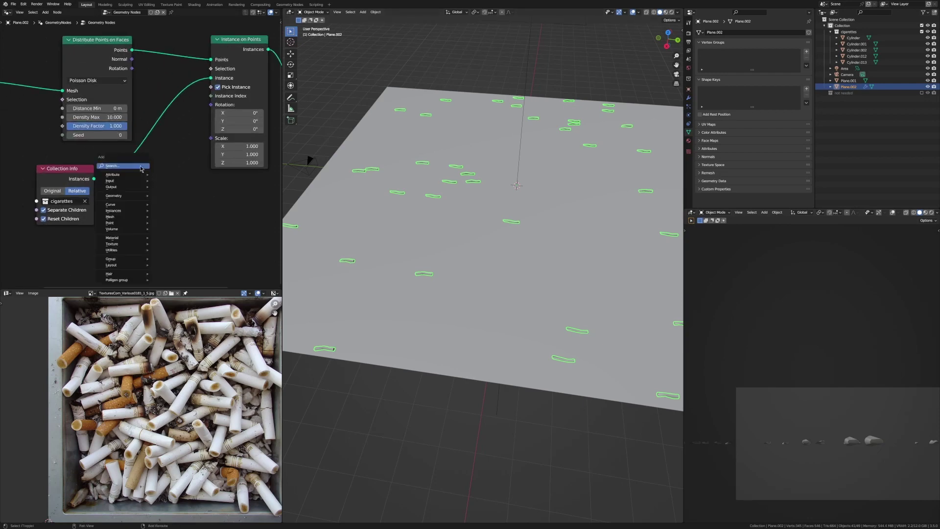
left_click(140, 166)
type("random")
key("Return")
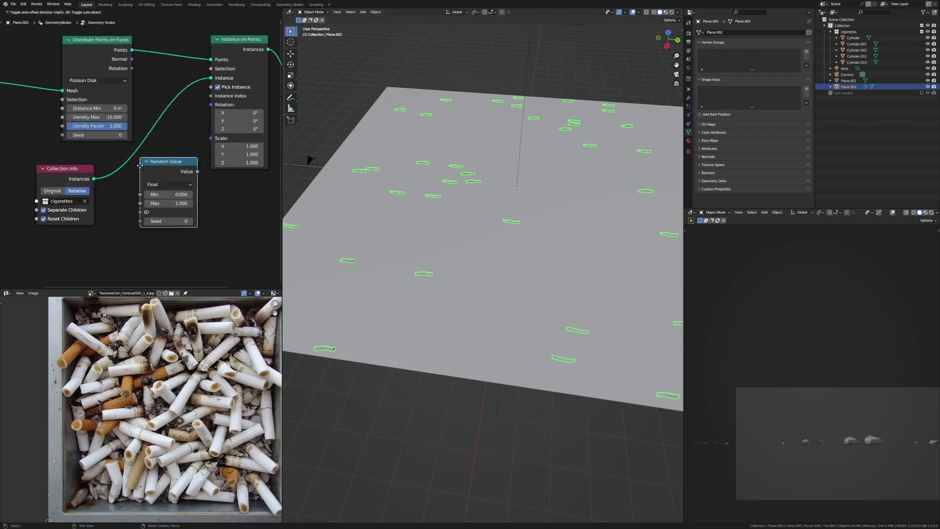
left_click(140, 166)
left_click(168, 184)
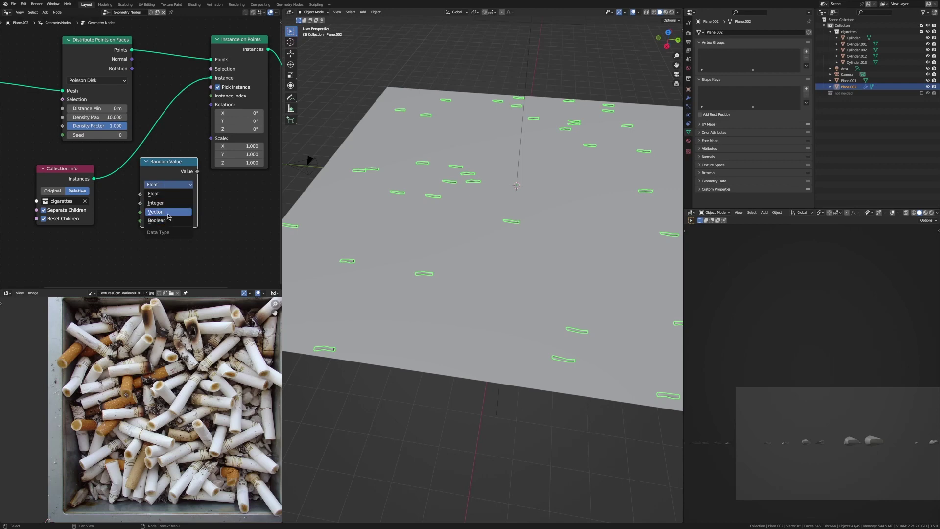
left_click(167, 210)
left_click_drag(197, 171, 211, 104)
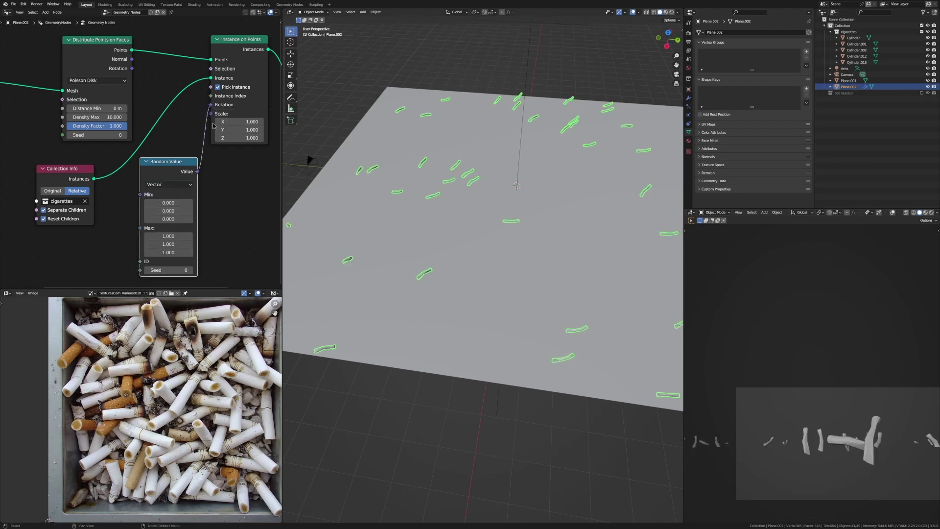
Set the rotation Random Value node's Max vector to 0, 0 and 20.
left_click(168, 235)
type("0")
key("Tab")
type("0")
key("Return")
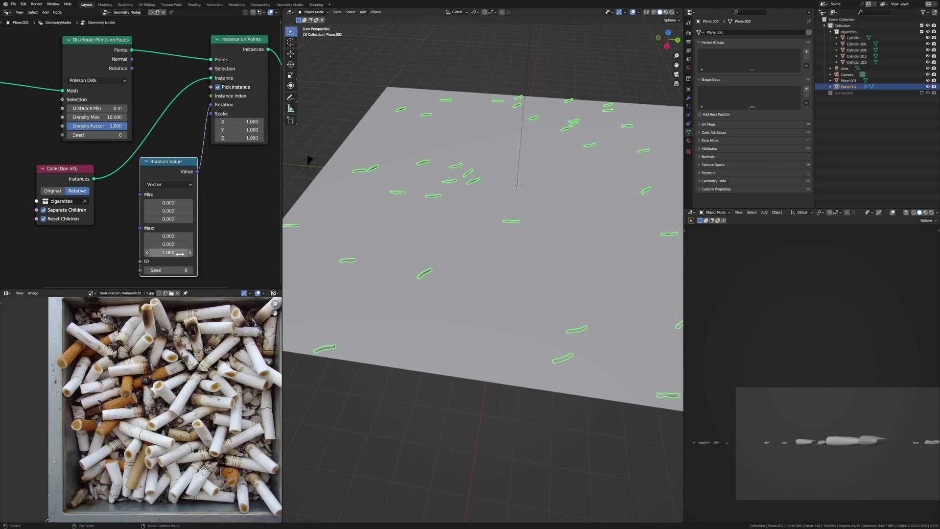
left_click(180, 254)
type("20")
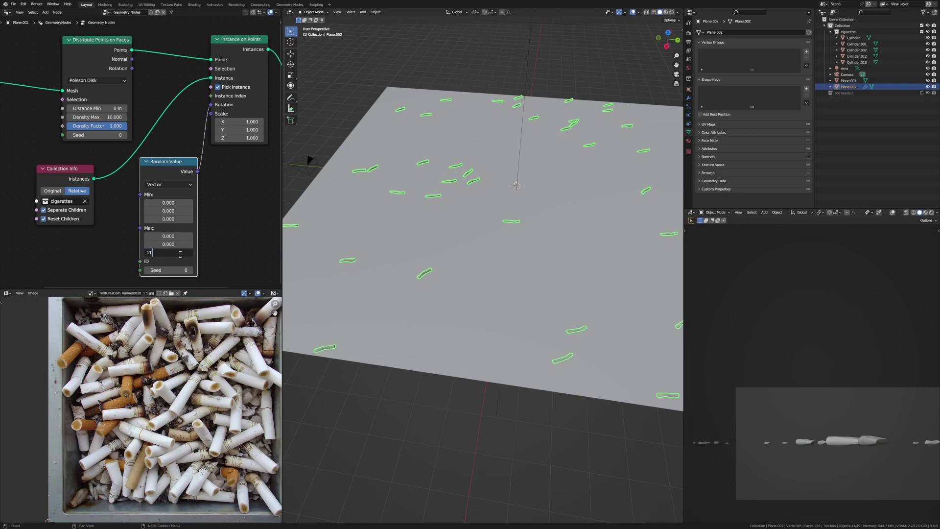
key("Return")
left_click(468, 212)
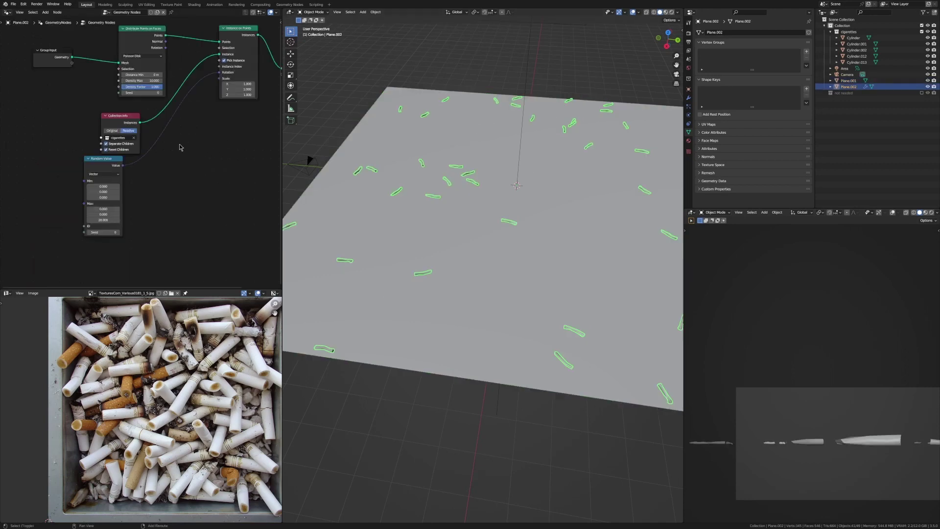
Feed the instances' Scale from a second Vector Random Value node with its Min set to 0.3, 0.2 and 0.32.
key("shift+a")
left_click(179, 144)
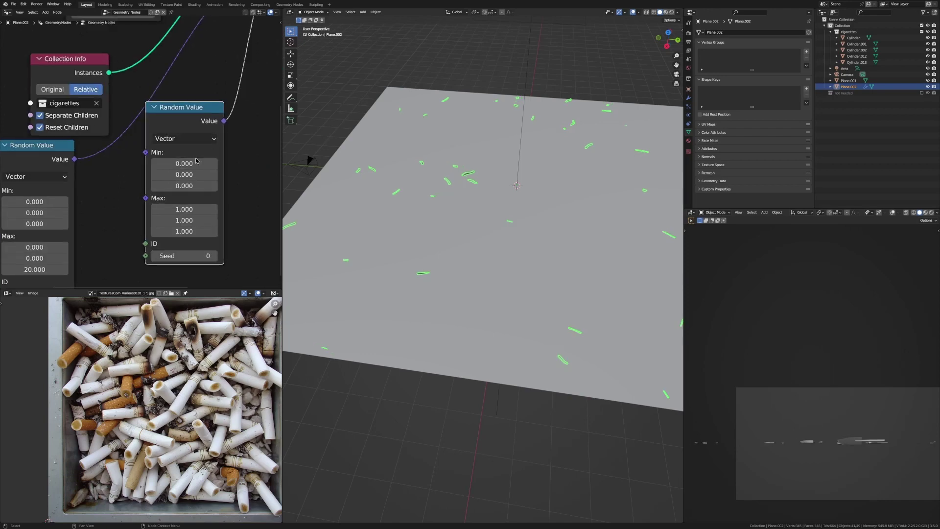
left_click(194, 162)
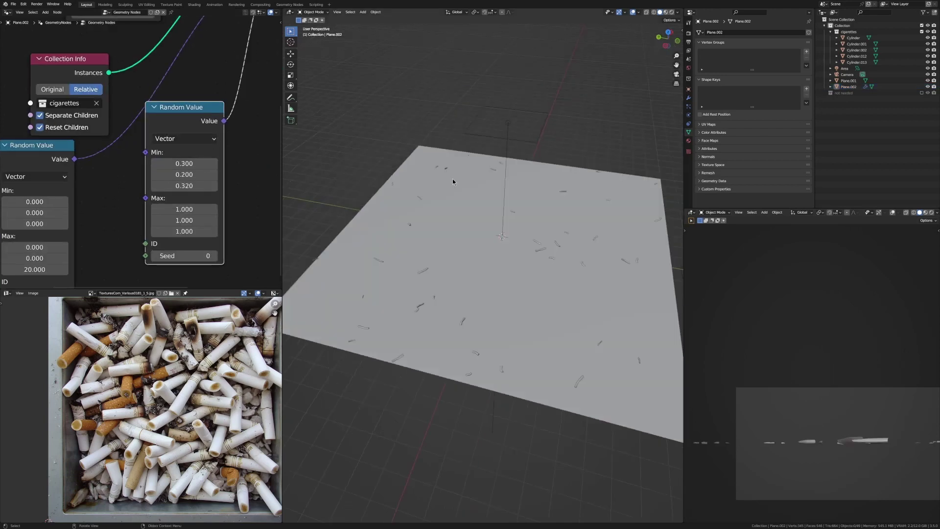
Preview the scattered butts on the floor in rendered shading and set the distribution's Density Max to 30.
scroll(229, 120, "down", 10)
middle_click_drag(239, 101, 138, 176)
scroll(218, 145, "up", 5)
middle_click_drag(558, 245, 610, 245)
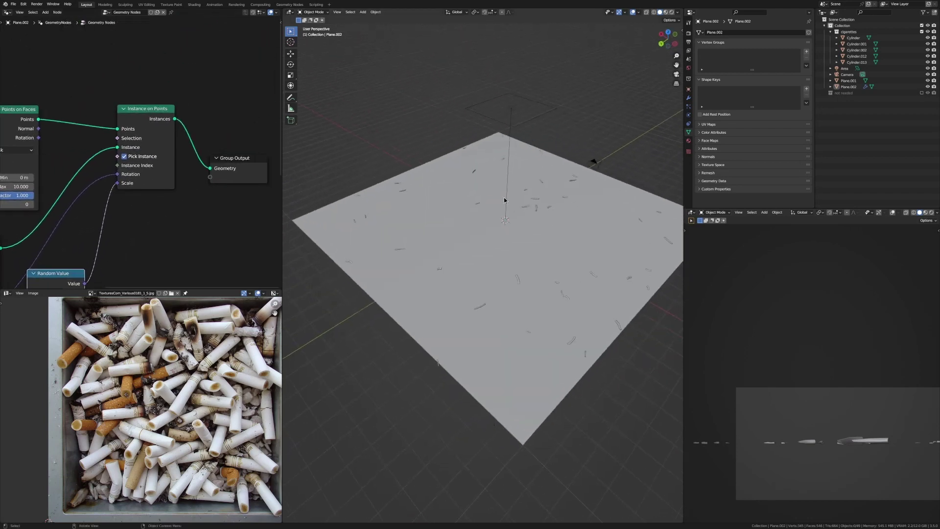
left_click(535, 205)
left_click(538, 198)
key("z")
left_click(539, 103)
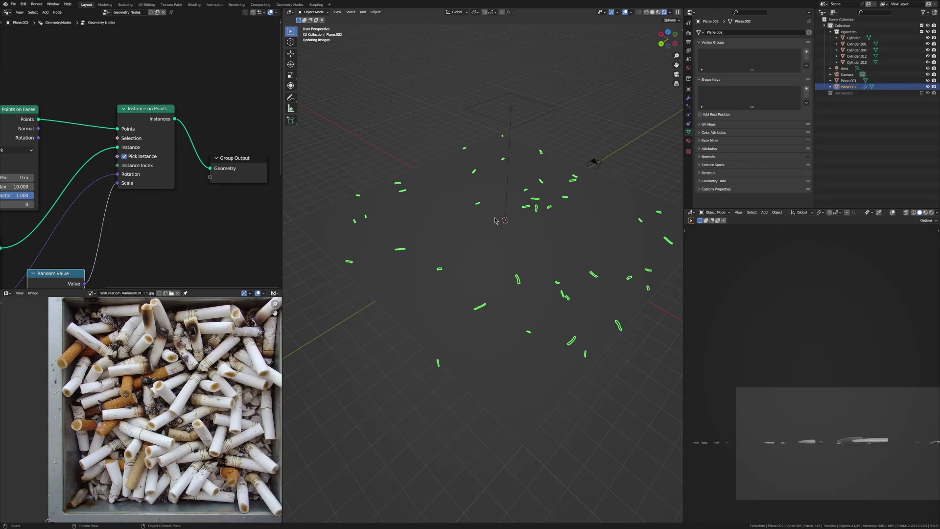
middle_click_drag(494, 218, 456, 234)
scroll(519, 200, "up", 3)
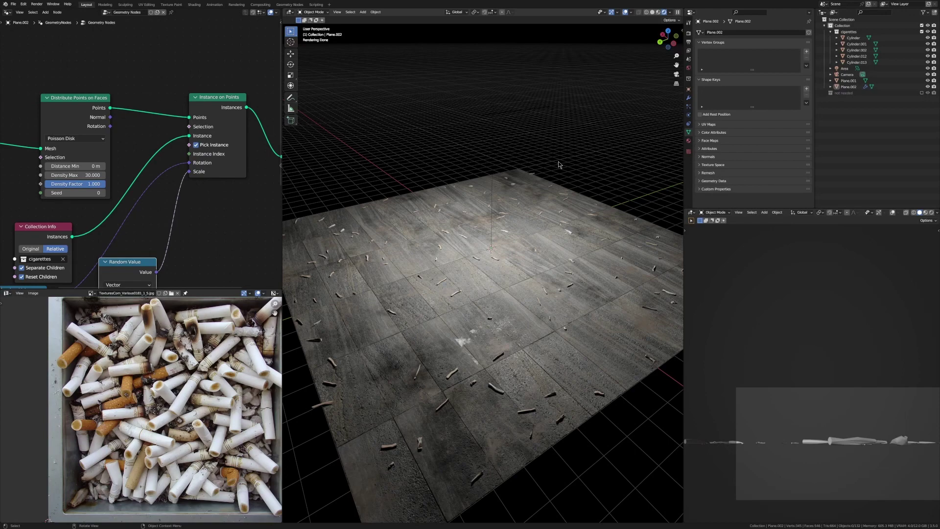
Add an Ambient Occlusion node to the floor material and connect its Color to the Fac of a new ColorRamp.
left_click(558, 162)
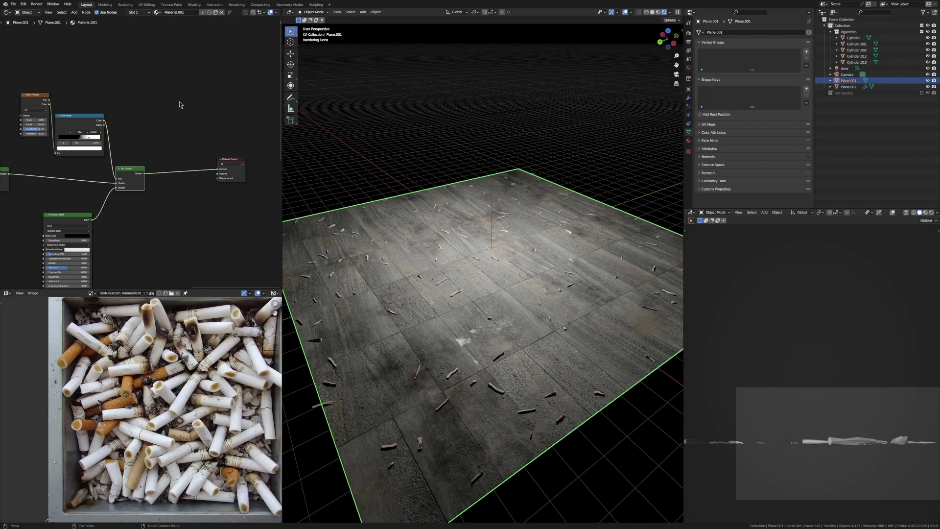
type("am")
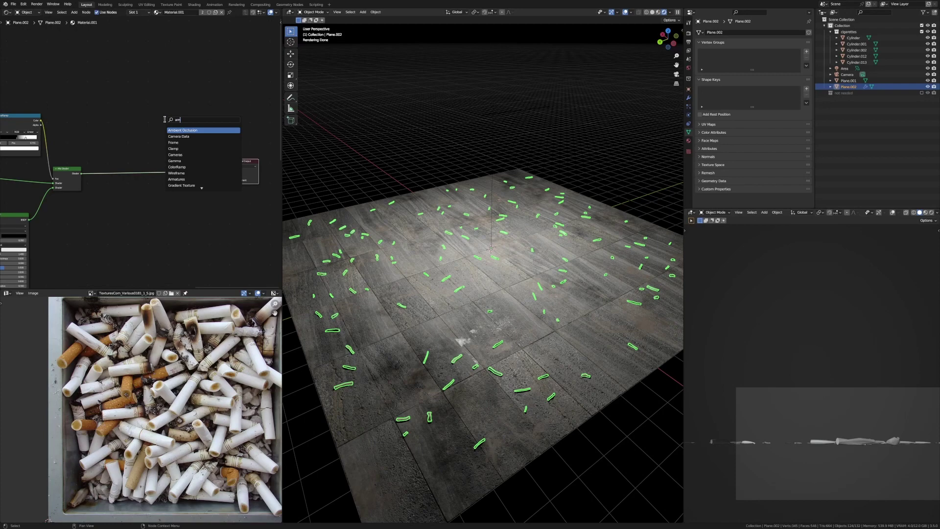
key("Return")
left_click_drag(133, 102, 157, 166)
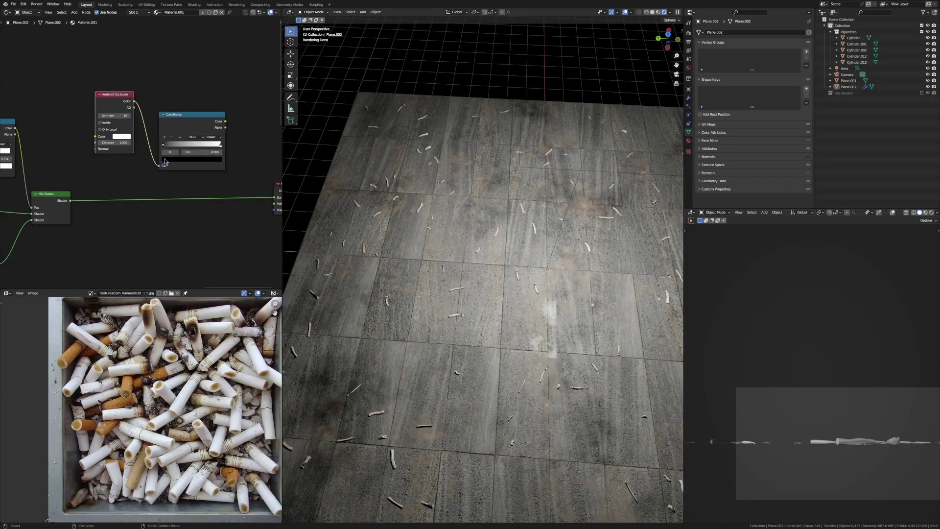
Preview the ambient occlusion ColorRamp on the floor surface and move its black stop to about 0.64 for darker contact shadows.
left_click(180, 115, "ctrl+shift")
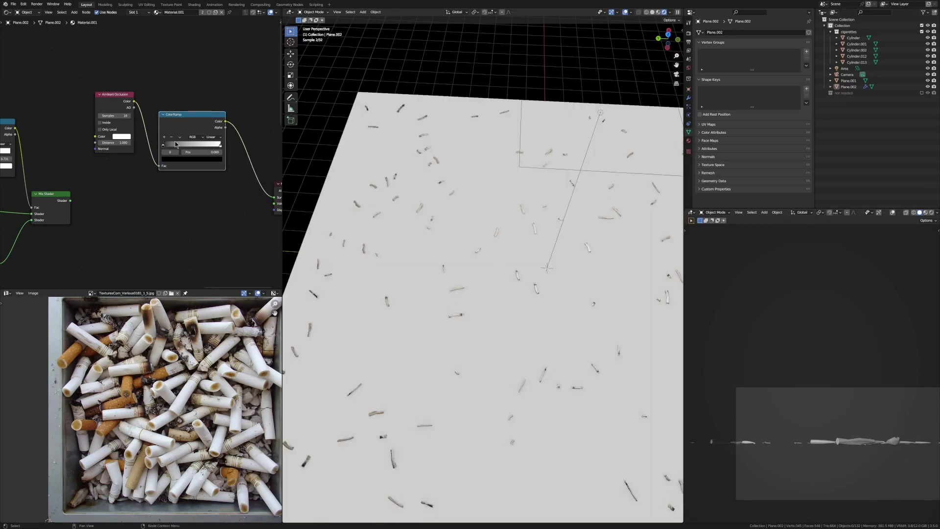
scroll(175, 141, "up", 2)
scroll(162, 147, "up", 2)
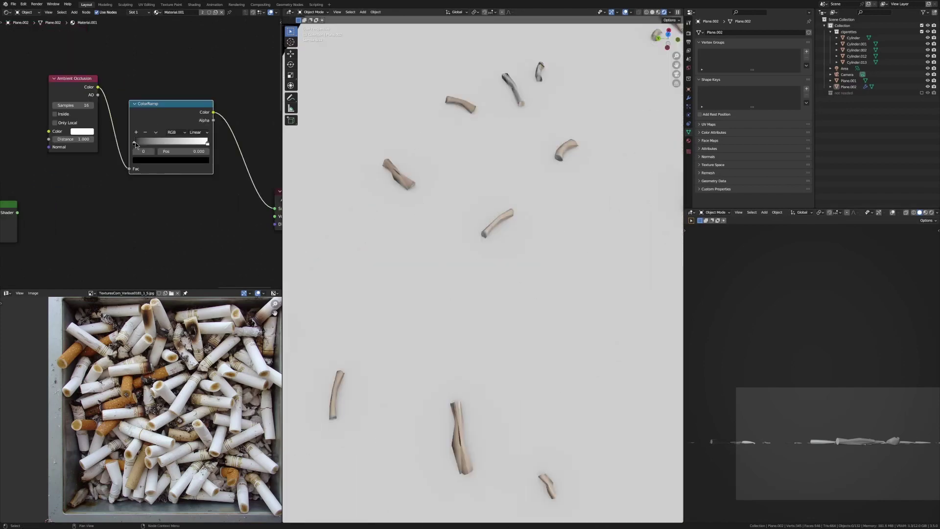
left_click_drag(133, 143, 183, 146)
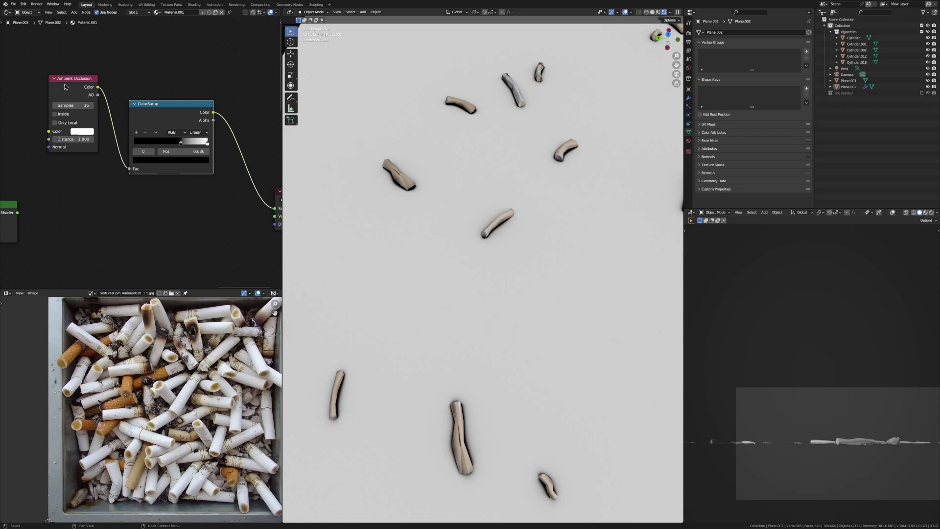
scroll(230, 122, "down", 3)
scroll(455, 176, "down", 10)
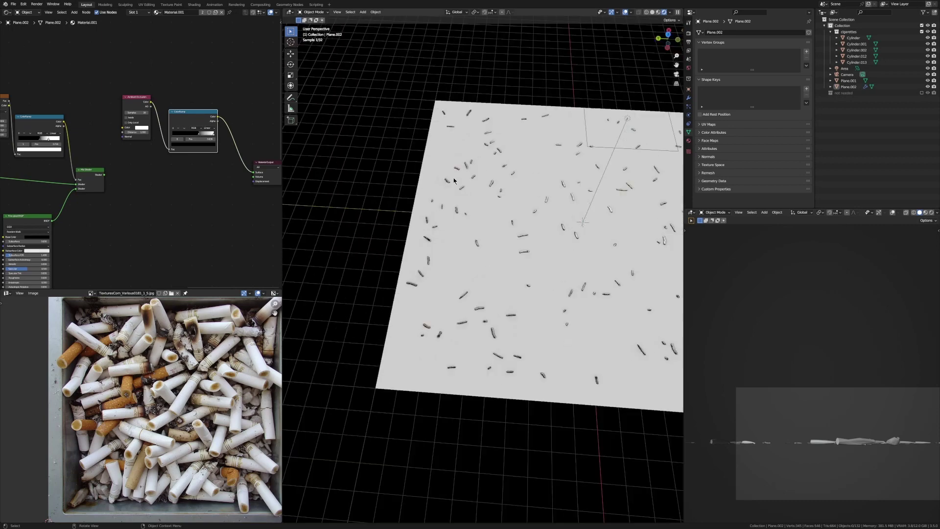
middle_click_drag(42, 110, 86, 100)
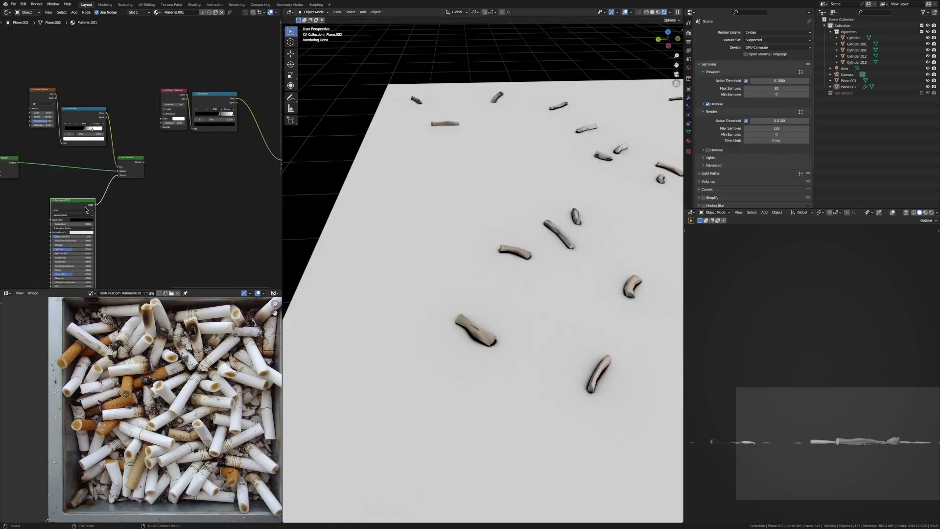
Duplicate the floor's second Principled BSDF and combine the copy with the existing Mix Shader through a new Mix Shader.
key("shift+d")
left_click(205, 223)
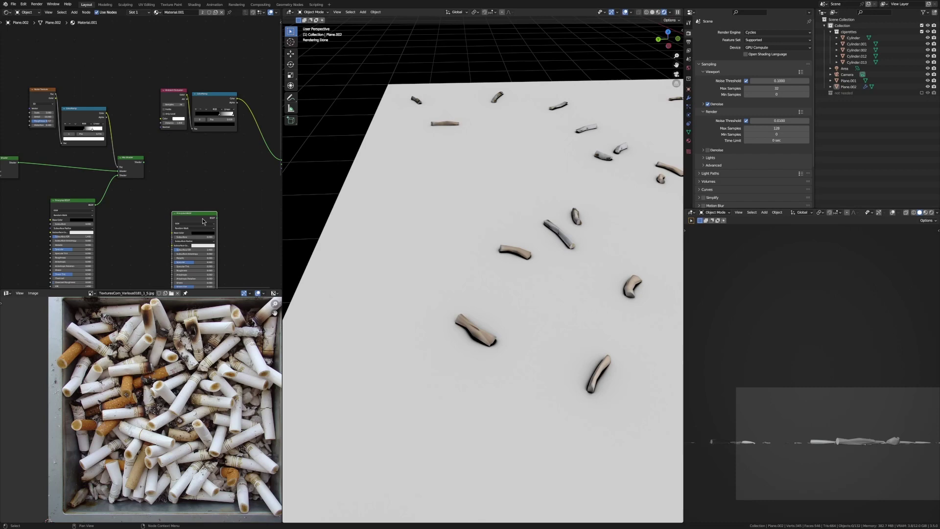
scroll(77, 220, "up", 4)
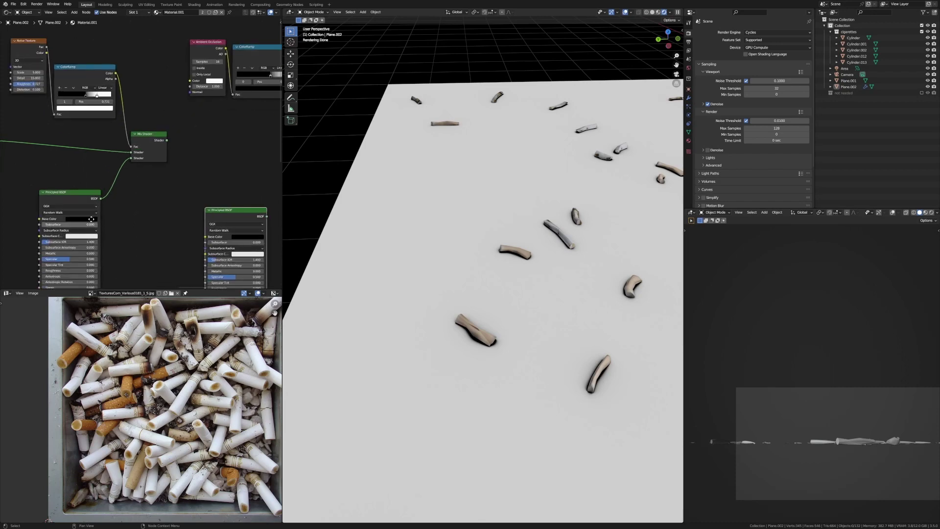
middle_click_drag(77, 220, 119, 191)
middle_click_drag(222, 173, 171, 187)
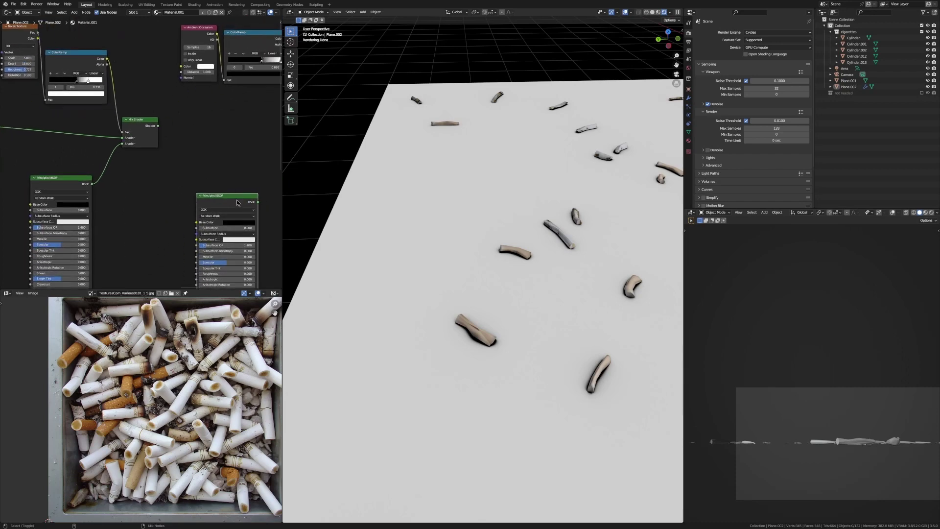
right_click_drag(236, 200, 135, 127, "ctrl+shift")
scroll(227, 231, "up", 4)
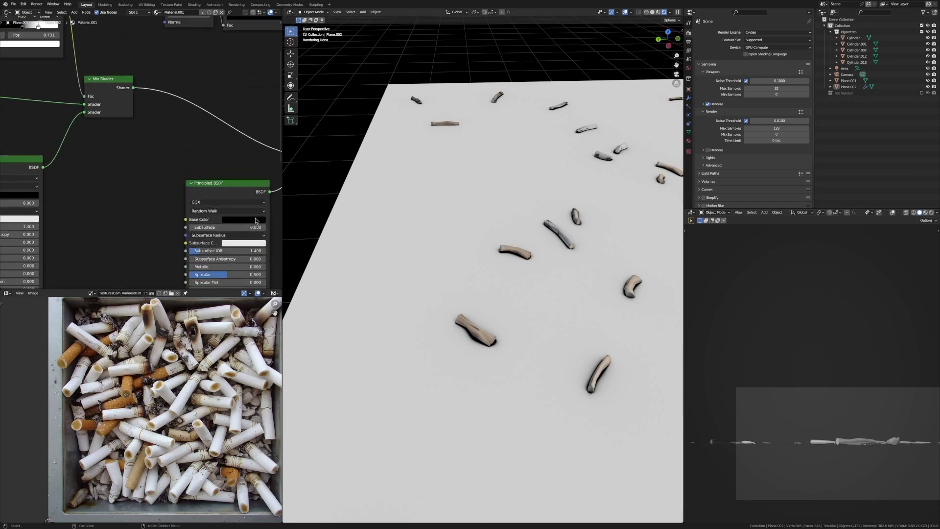
Set the duplicated Principled BSDF's Base Color to a dark green with Hue 0.318, Saturation 0.775 and Value 0.084.
left_click(257, 220)
mouse_move(282, 149)
left_mouse_down()
mouse_move(237, 139)
mouse_move(282, 154)
left_mouse_up()
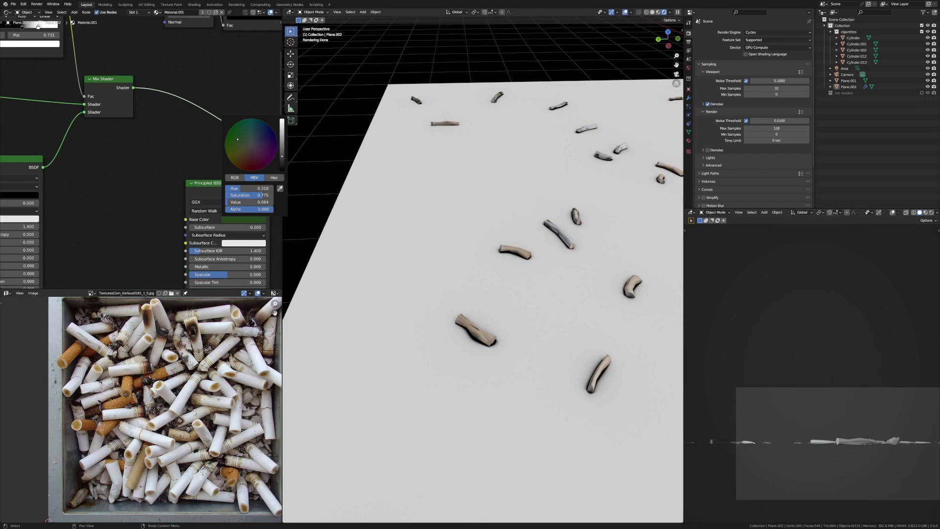
middle_click_drag(185, 249, 194, 191)
Drive the new Mix Shader's Fac with the ambient occlusion ColorRamp's Color and preview the mix on the floor.
scroll(194, 191, "up", 1)
left_click_drag(238, 235, 256, 235)
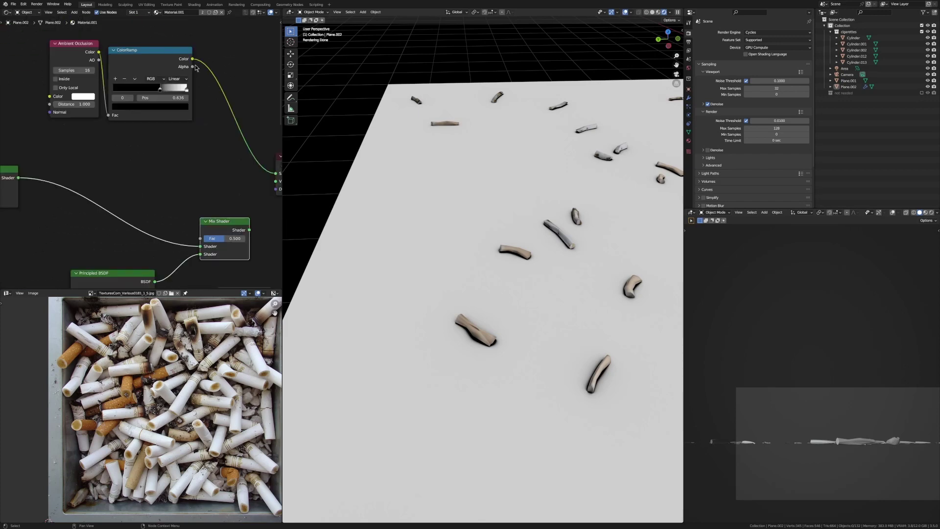
left_click_drag(192, 59, 199, 189)
left_click(230, 200, "ctrl+shift")
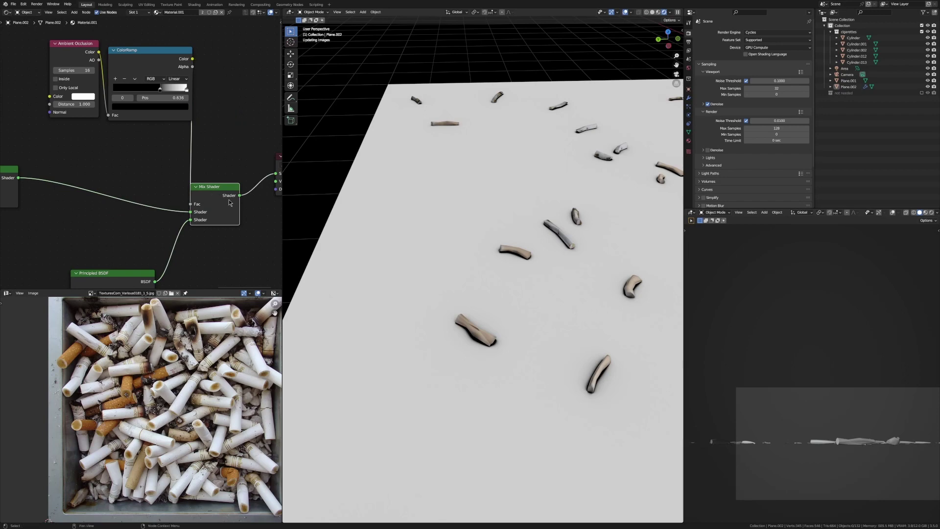
middle_click_drag(231, 202, 151, 185)
scroll(546, 276, "down", 3)
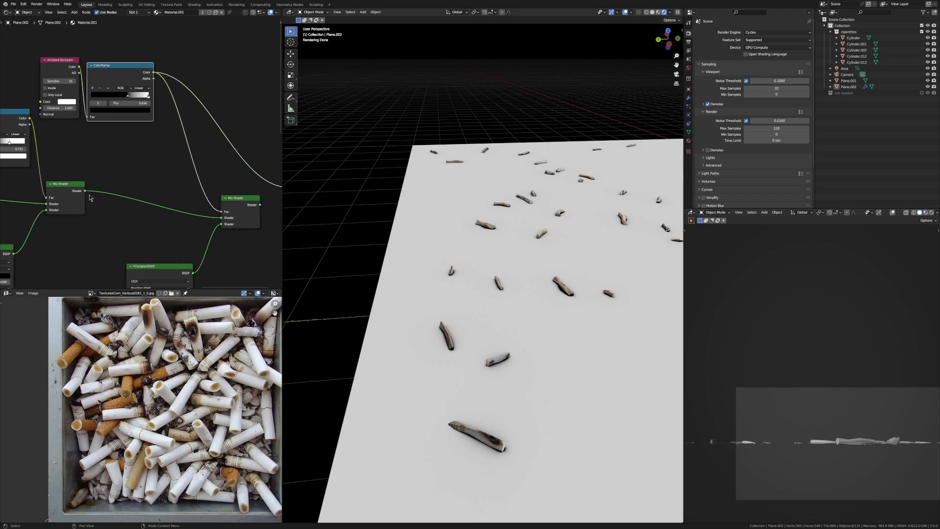
Insert a Map Range node between the ambient occlusion ColorRamp and the new Mix Shader's Fac.
middle_click_drag(150, 230, 154, 174)
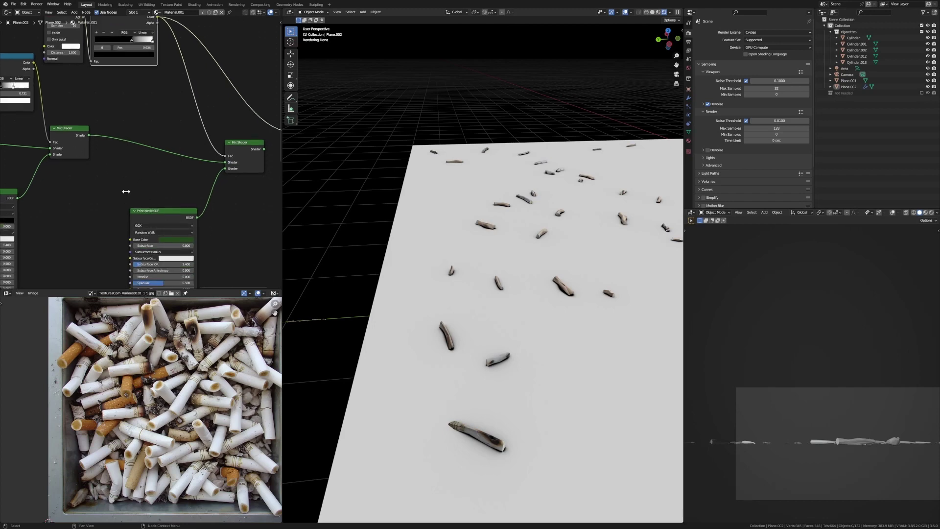
scroll(181, 206, "up", 4)
key("shift+a")
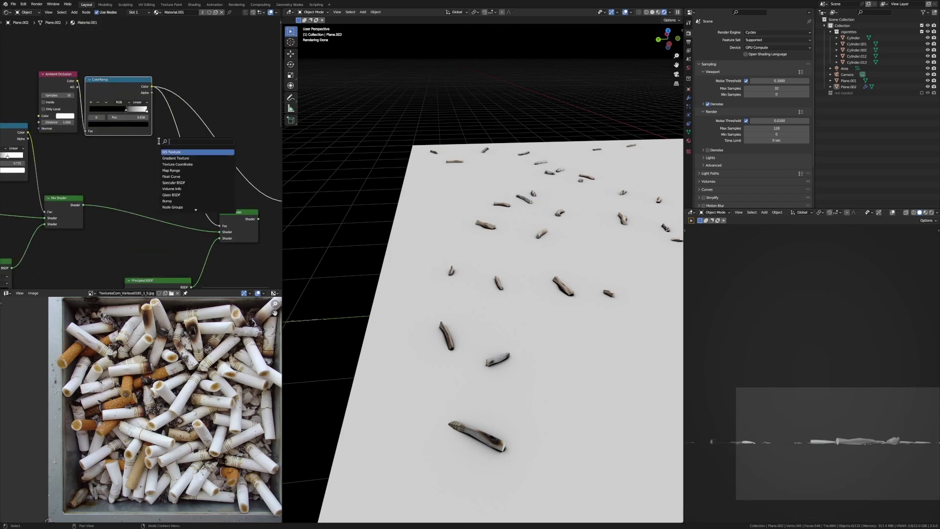
type("map r")
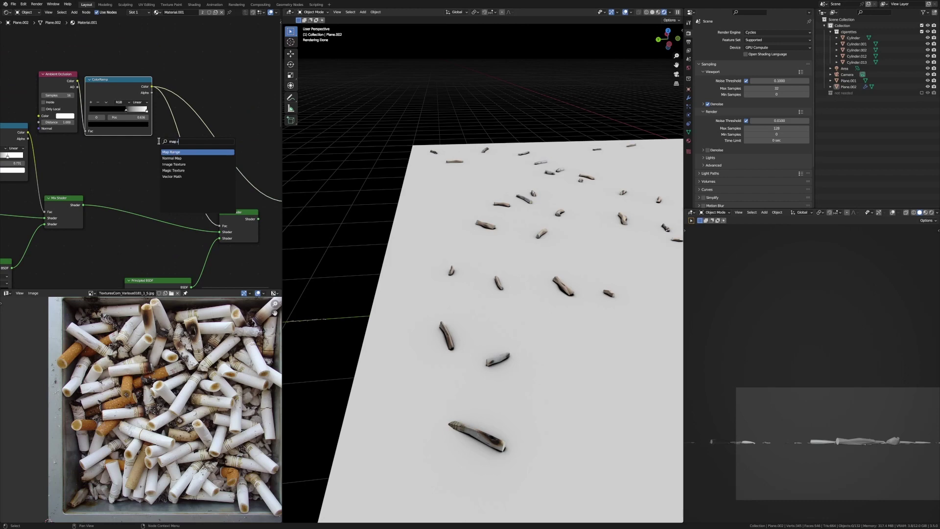
left_click(172, 164)
left_click(196, 191)
scroll(196, 191, "up", 3)
Invert the Map Range output by setting To Min to 1 and To Max to 0.
left_click(207, 184)
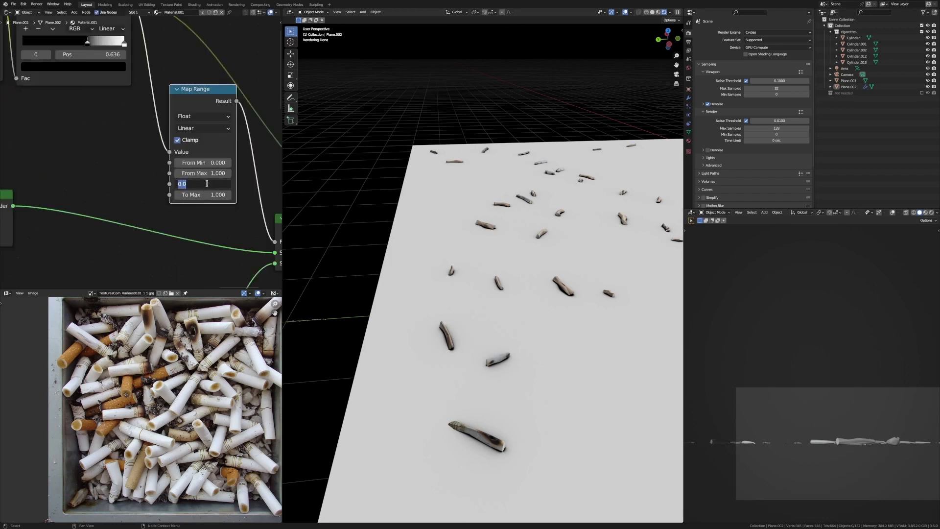
type("1")
key("Return")
left_click(210, 192)
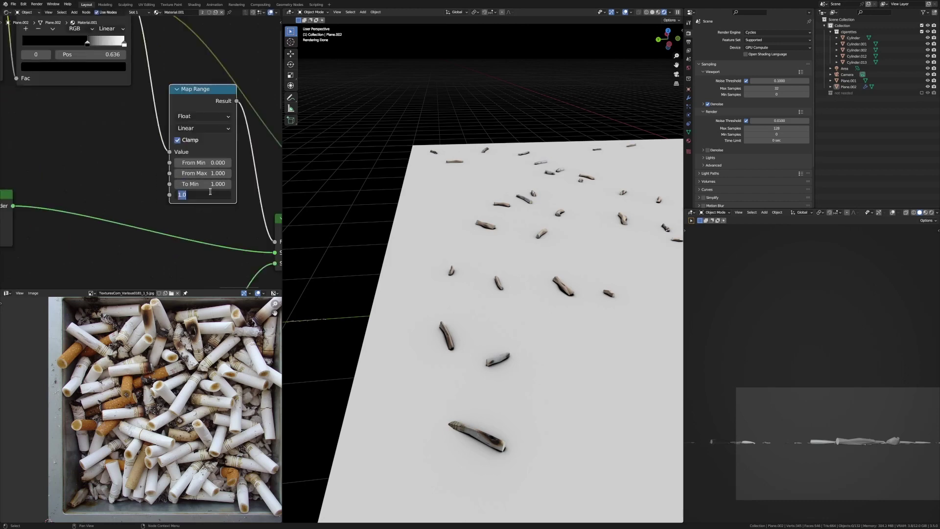
type("0")
key("Return")
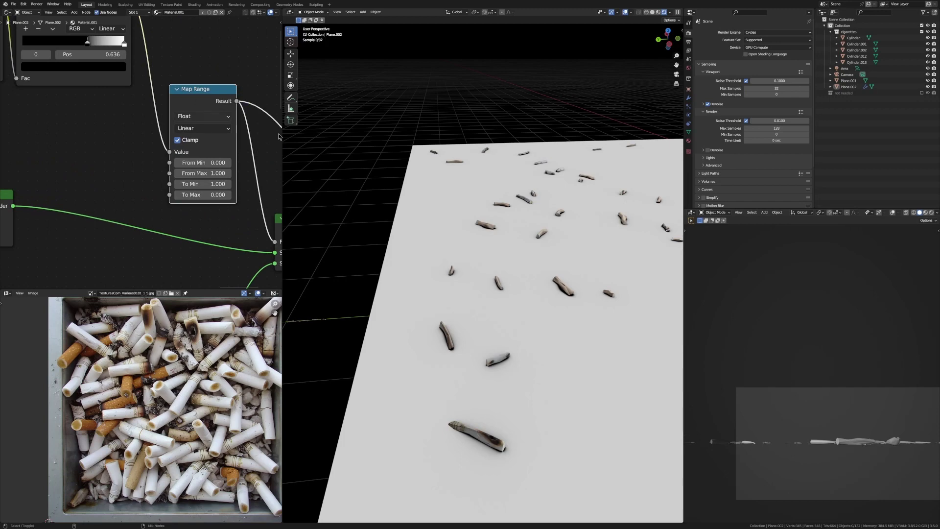
Output the final Mix Shader to the floor's surface and inspect the grime around the scattered butts.
middle_click_drag(139, 153, 36, 97)
scroll(141, 151, "down", 5)
left_click(178, 164, "ctrl+shift")
left_click_drag(177, 163, 173, 149)
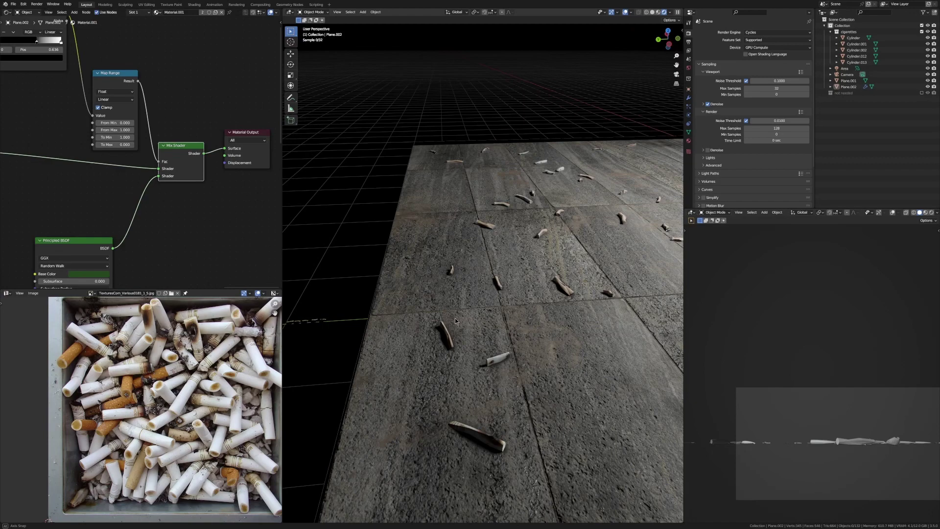
middle_click_drag(454, 318, 469, 339)
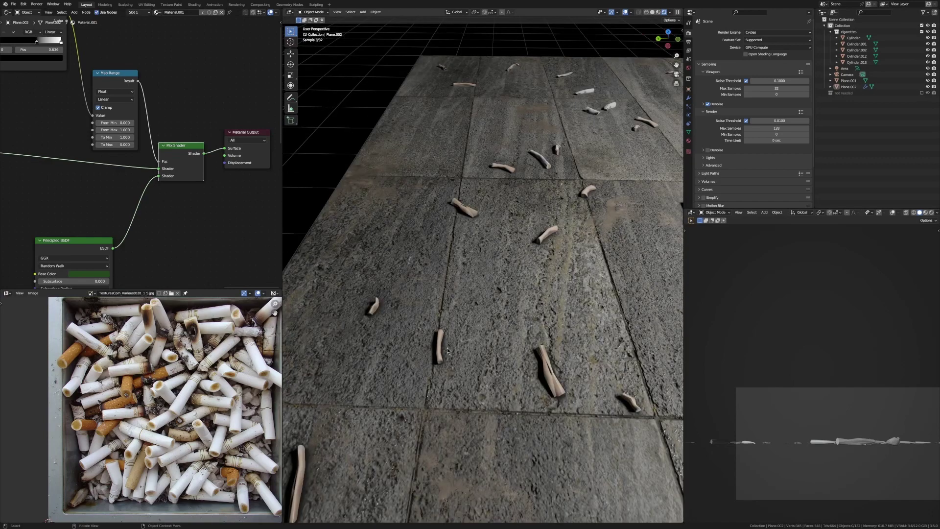
scroll(535, 348, "down", 8)
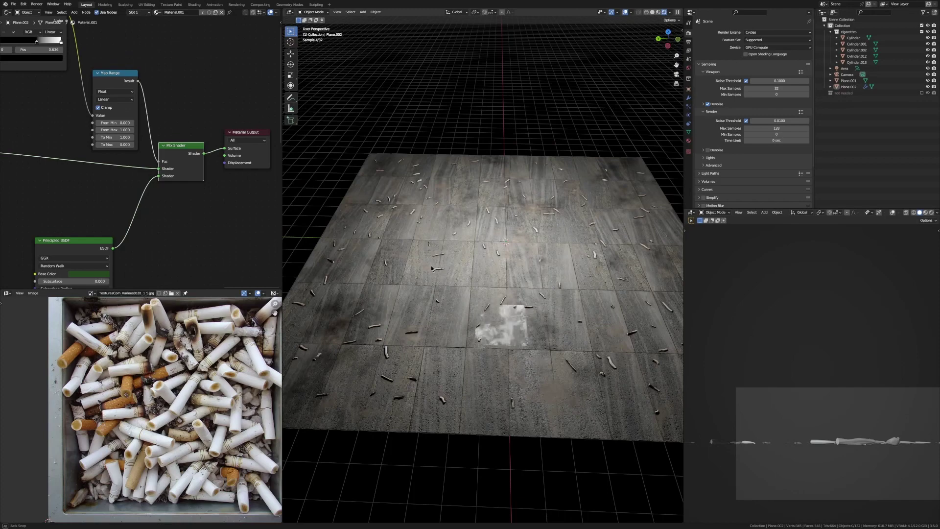
middle_click_drag(432, 268, 422, 281)
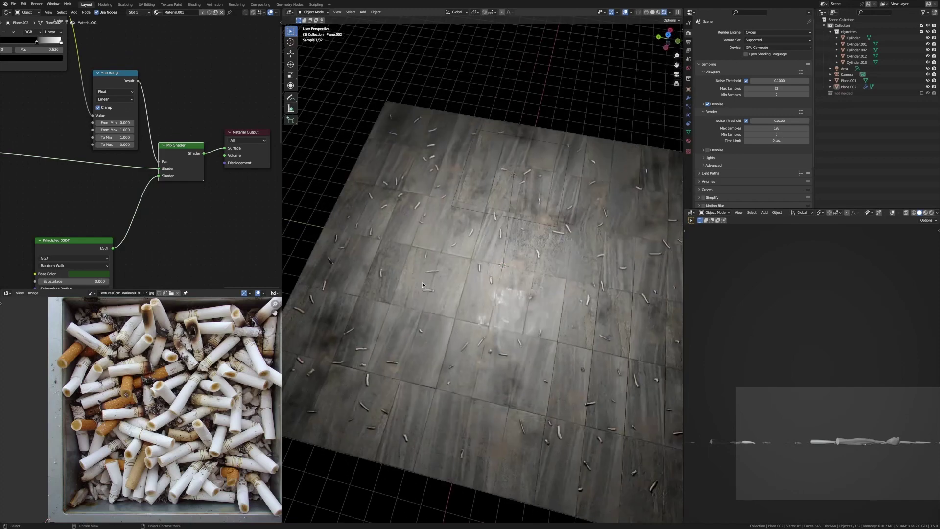
middle_click_drag(483, 215, 526, 235)
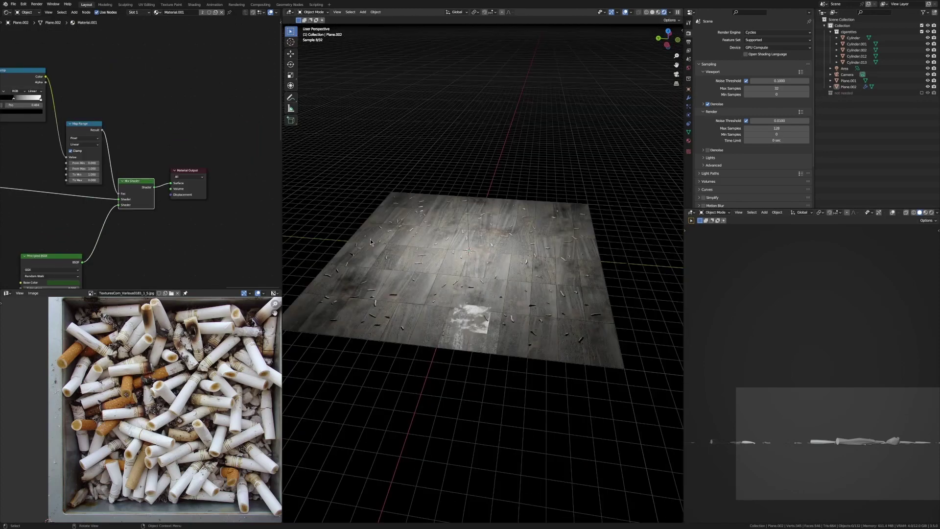
Add a cube at the floor's center and raise it about 0.99 m along Z.
key("shift+a")
mouse_move(370, 239)
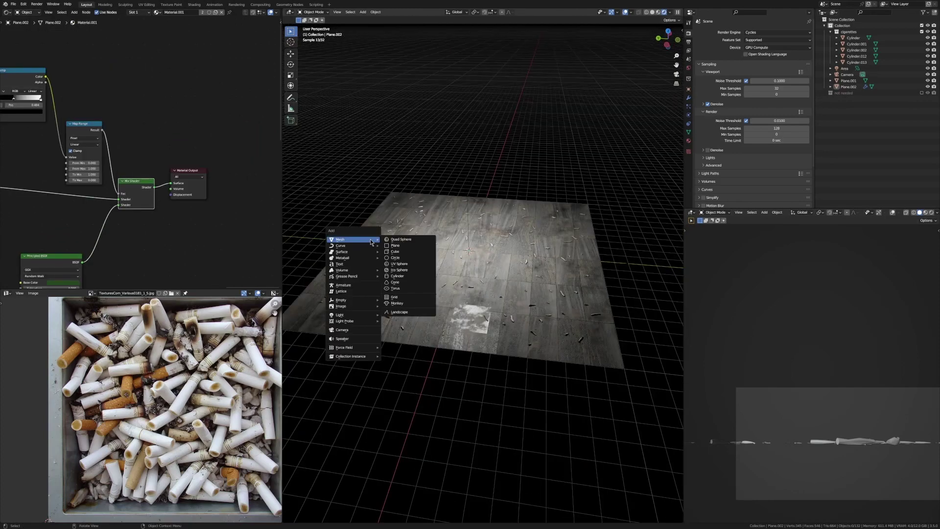
left_click(400, 252)
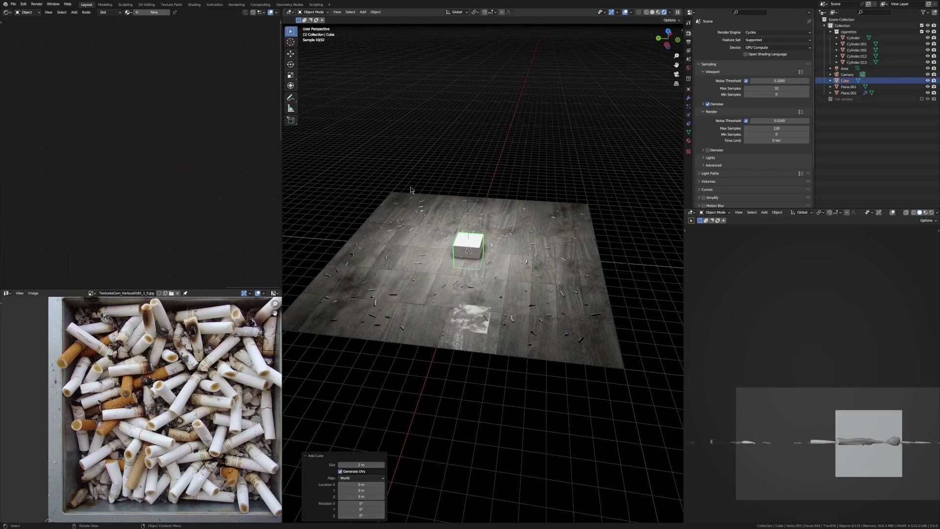
scroll(542, 286, "up", 12)
scroll(542, 286, "down", 7)
key("g")
key("z")
left_click(497, 300)
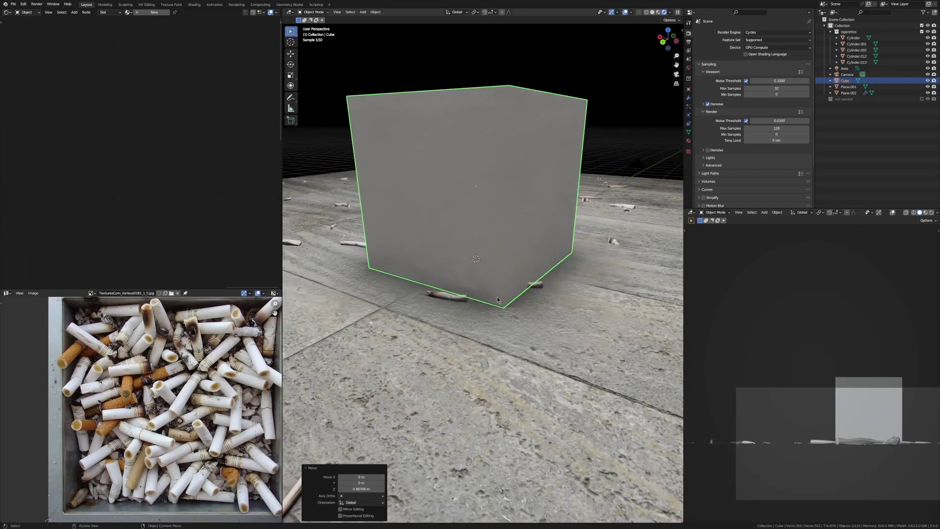
Preview the floor material's ambient occlusion ColorRamp to examine the contact shading along the cube's base.
scroll(380, 279, "up", 5)
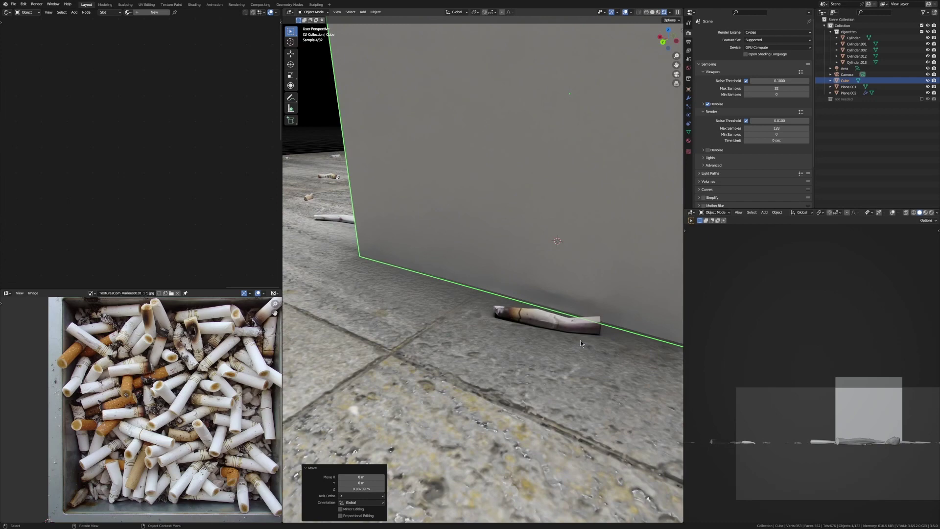
left_click(375, 283)
scroll(46, 208, "down", 6)
scroll(46, 208, "up", 5)
middle_click_drag(46, 208, 94, 203)
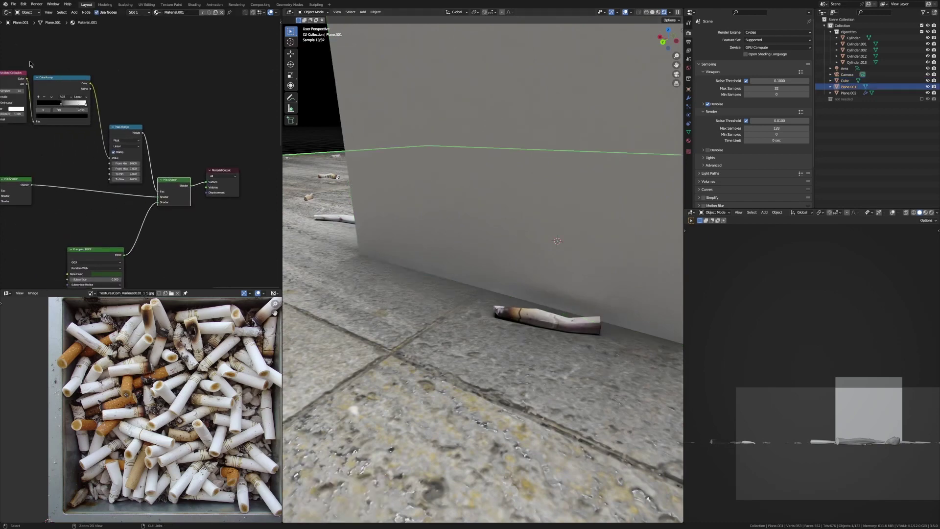
left_click(56, 82, "ctrl+shift")
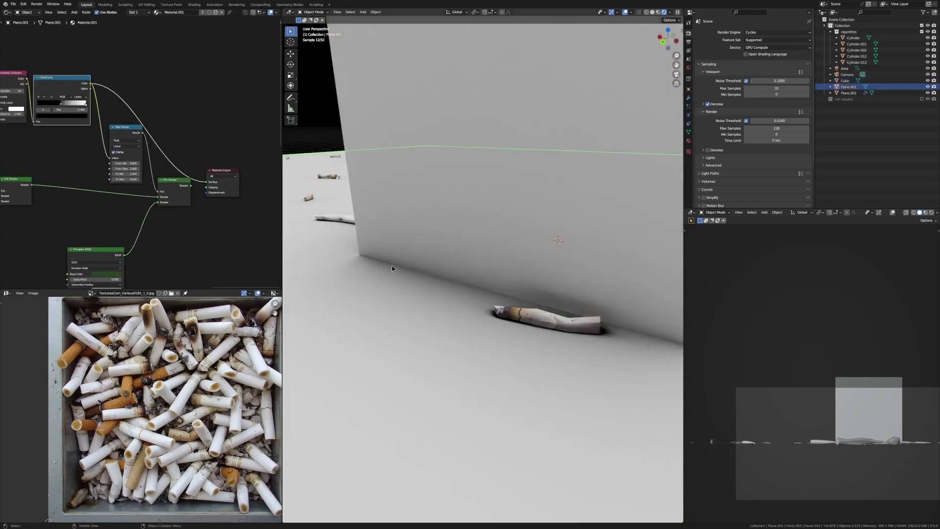
Lower the cube about 0.21 m along Z so it sinks slightly into the floor.
scroll(532, 340, "down", 5)
left_click(531, 289)
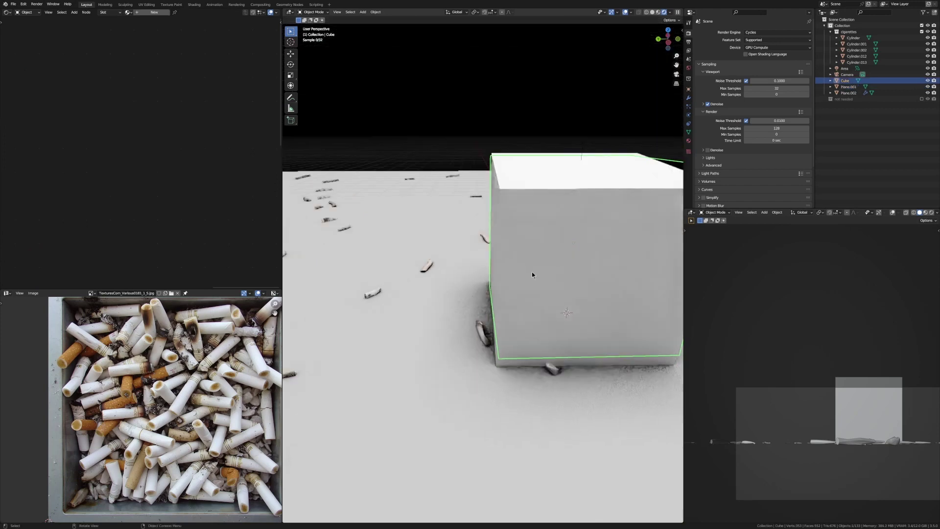
key("g")
key("z")
left_click(530, 283)
Duplicate the cube within the horizontal plane, place the copy diagonally beside the original, and select the floor.
key("shift+d")
key("shift+z")
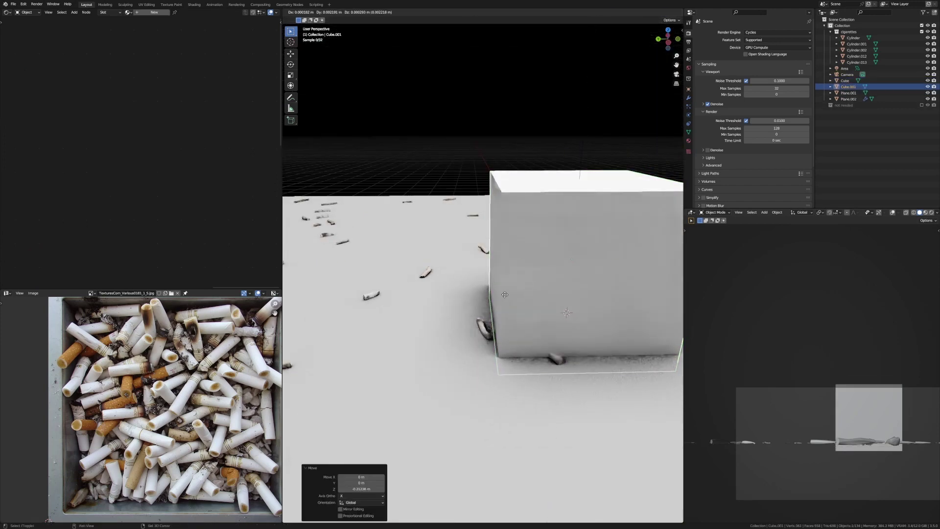
left_click(673, 267)
scroll(842, 305, "down", 3)
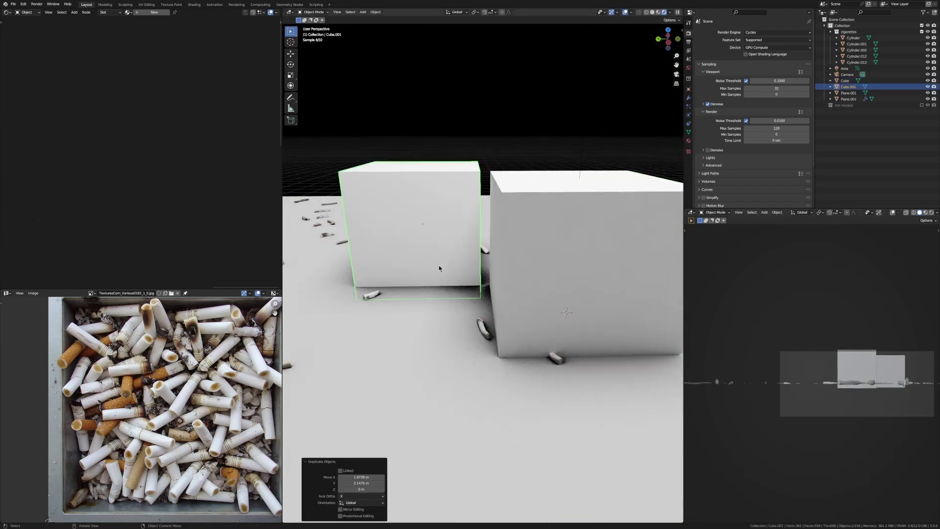
scroll(447, 326, "up", 3)
scroll(475, 307, "down", 10)
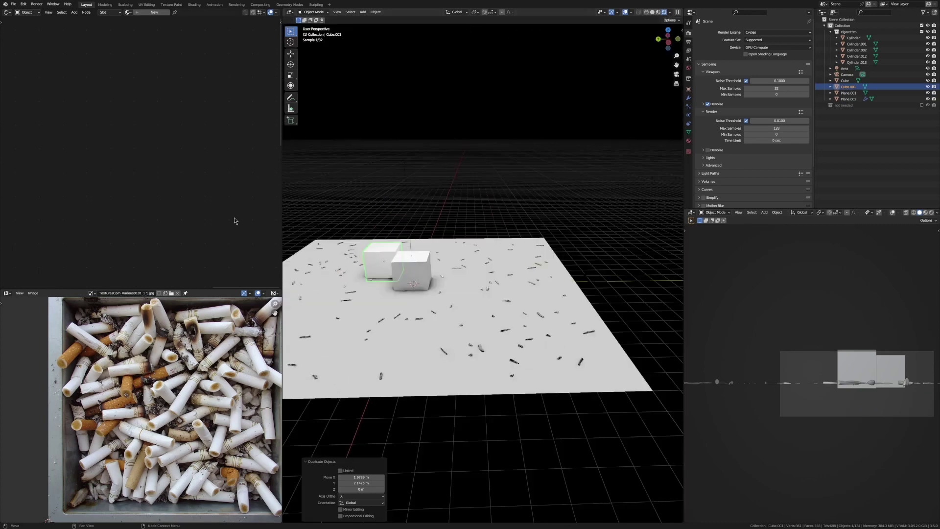
left_click(400, 324)
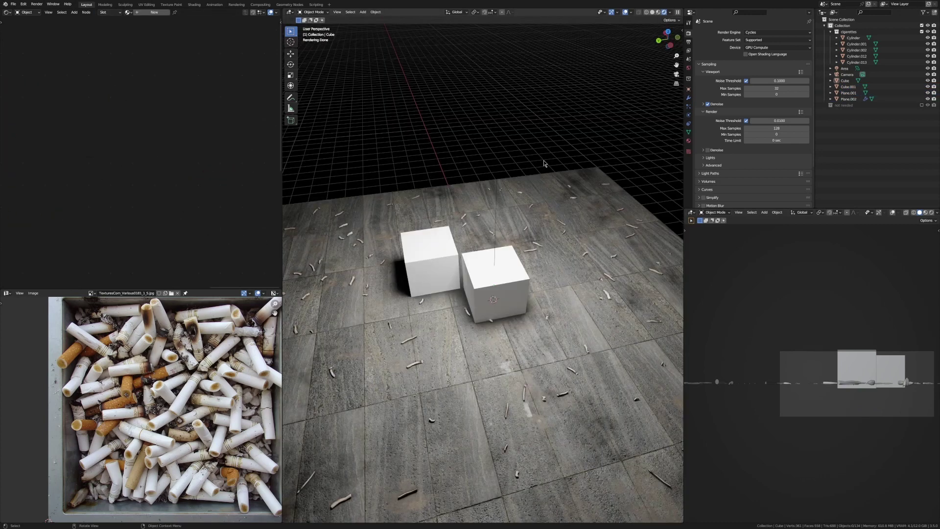